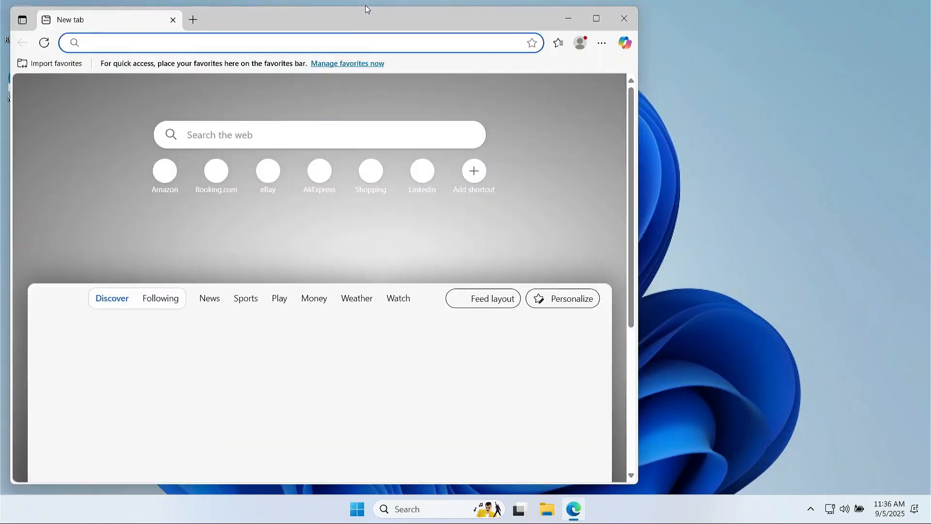
Search Bing for 'windows 11 download' from the Edge address bar.
{"action": "left_click_drag", "start_coordinate": [372, 15], "coordinate": [486, 54]}
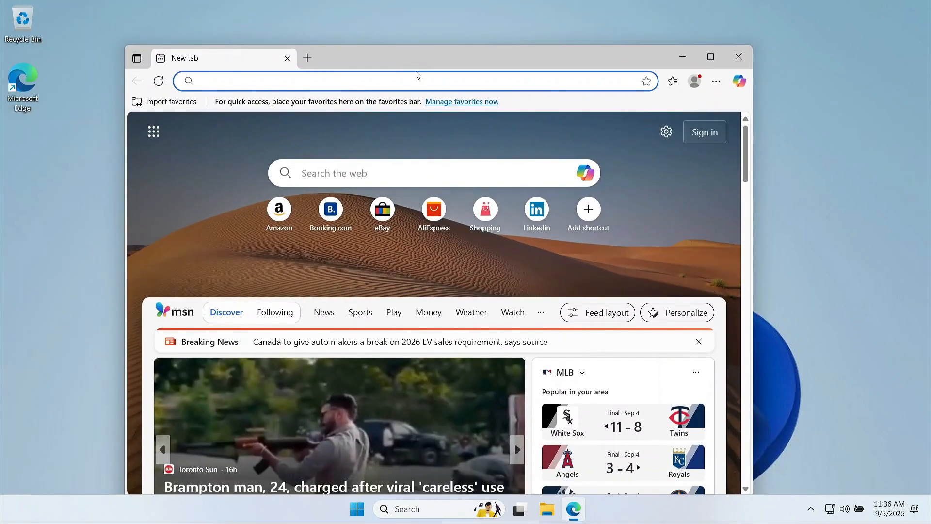
{"action": "left_click", "coordinate": [413, 81]}
{"action": "type", "text": "win"}
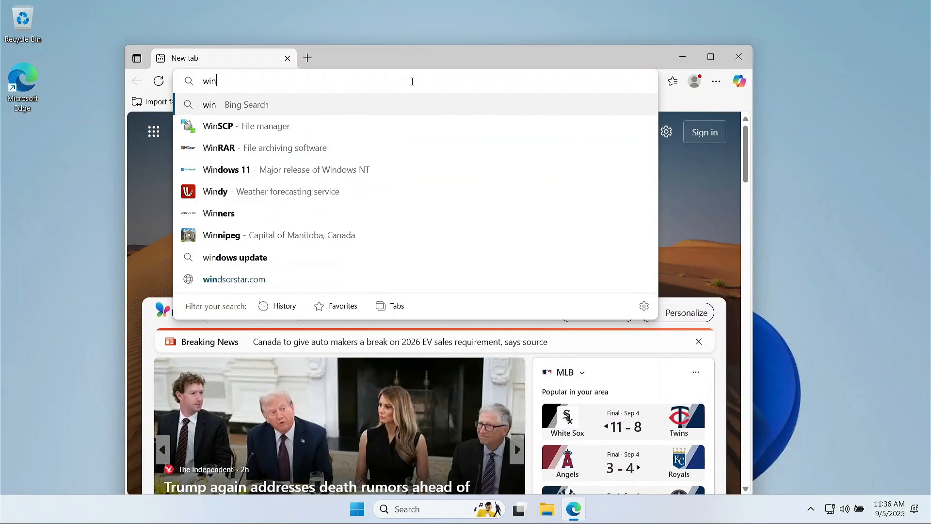
{"action": "type", "text": "dows "}
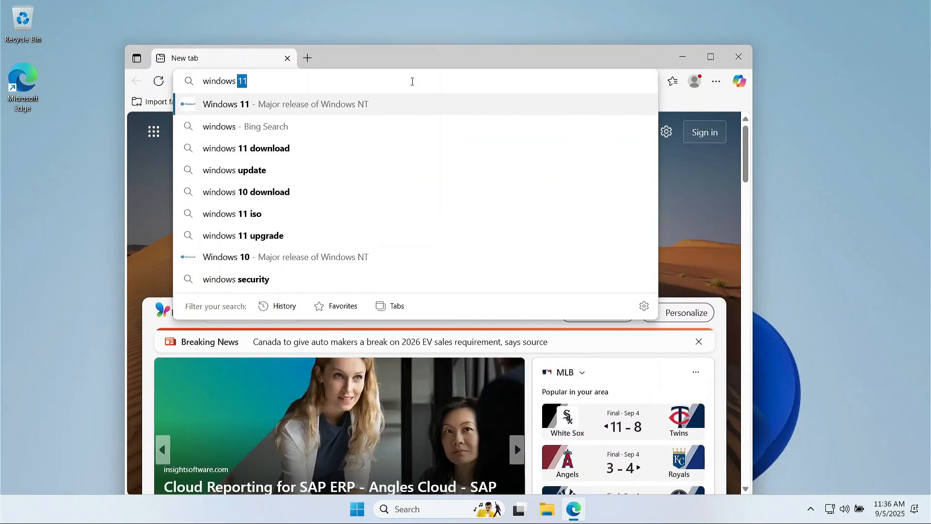
{"action": "type", "text": "11 downl"}
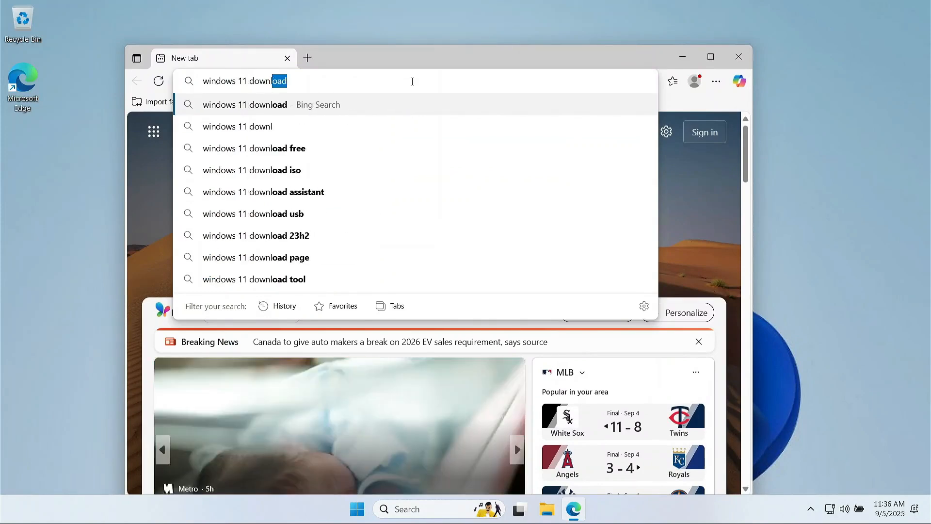
{"action": "type", "text": "oad"}
{"action": "key", "text": "Return"}
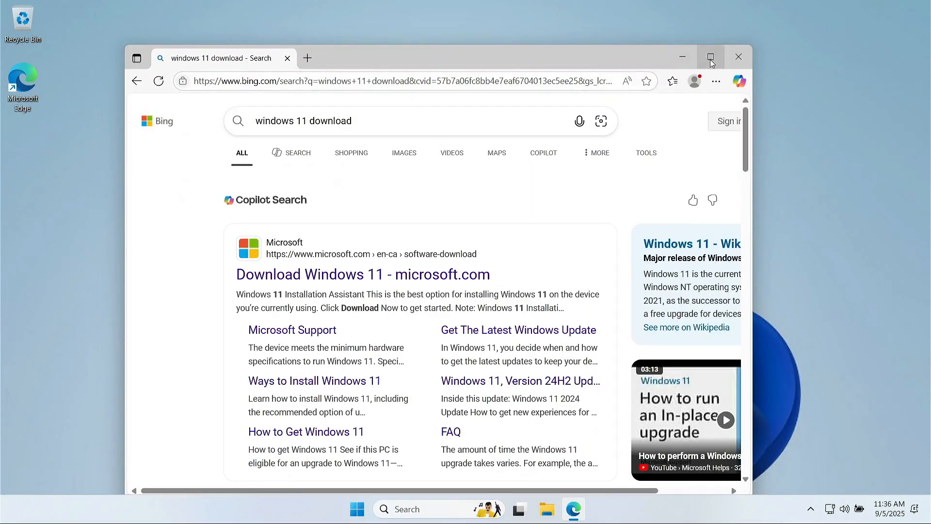
Maximize Edge and look through the search results.
{"action": "left_click", "coordinate": [710, 59]}
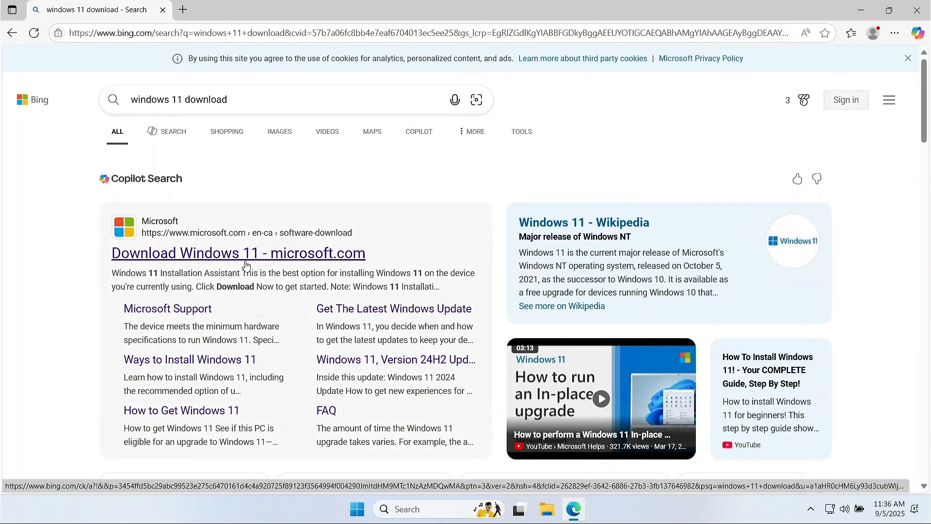
{"action": "scroll", "coordinate": [246, 265], "scroll_direction": "down", "scroll_amount": 2}
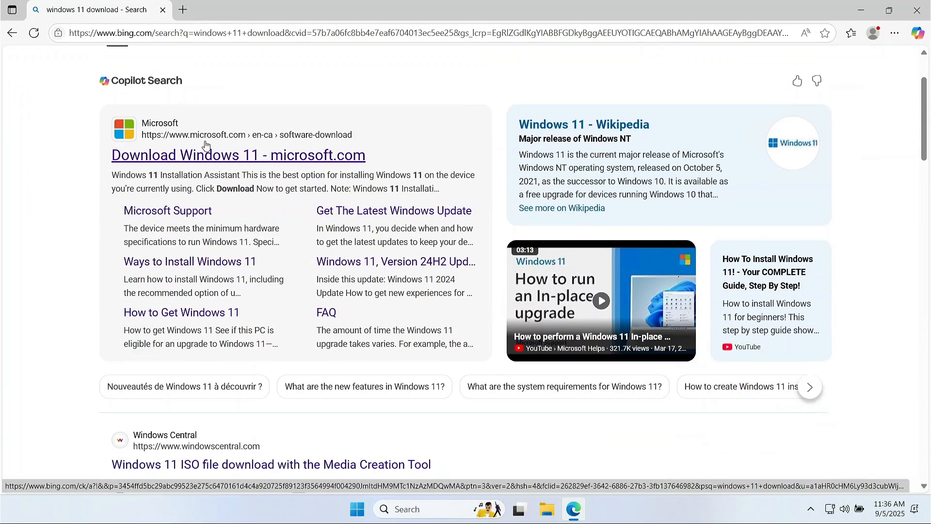
{"action": "scroll", "coordinate": [236, 291], "scroll_direction": "down", "scroll_amount": 10}
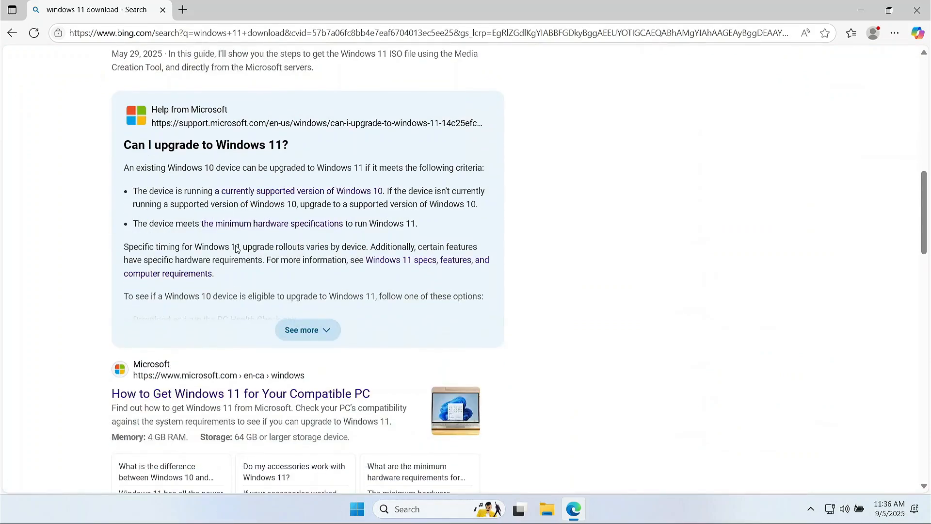
{"action": "scroll", "coordinate": [236, 245], "scroll_direction": "down", "scroll_amount": 7}
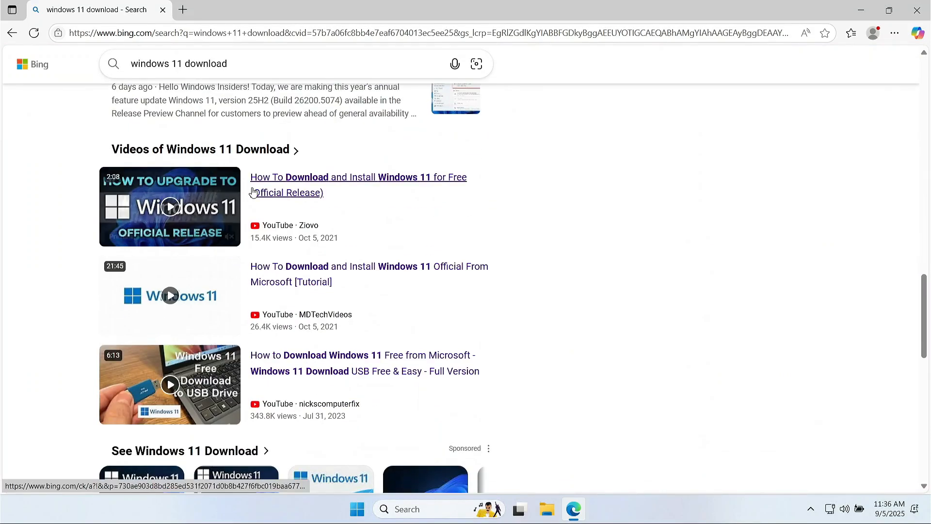
{"action": "scroll", "coordinate": [252, 193], "scroll_direction": "up", "scroll_amount": 11}
{"action": "scroll", "coordinate": [214, 345], "scroll_direction": "up", "scroll_amount": 8}
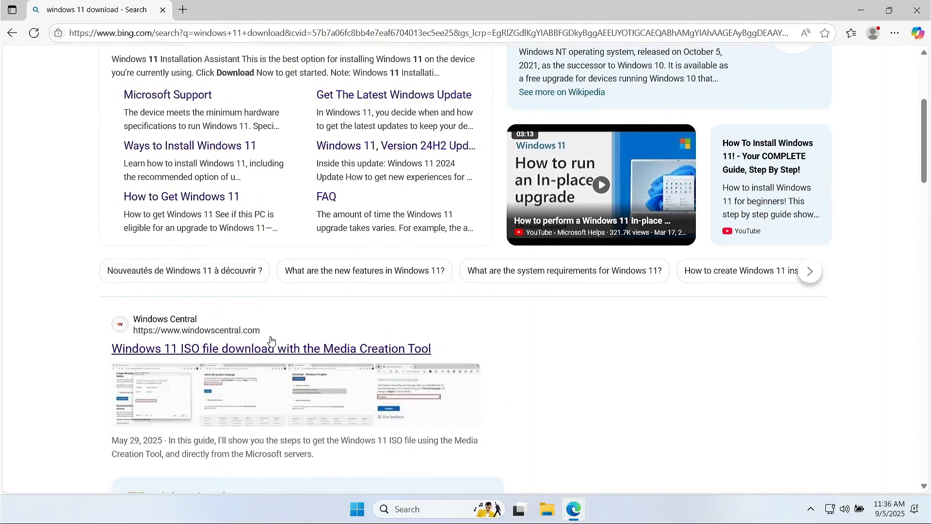
{"action": "scroll", "coordinate": [320, 358], "scroll_direction": "down", "scroll_amount": 7}
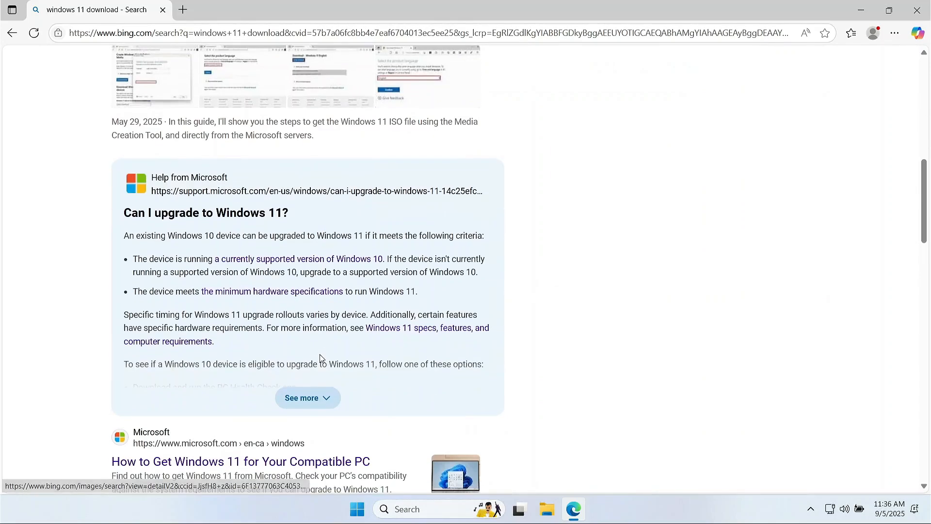
{"action": "scroll", "coordinate": [320, 358], "scroll_direction": "up", "scroll_amount": 15}
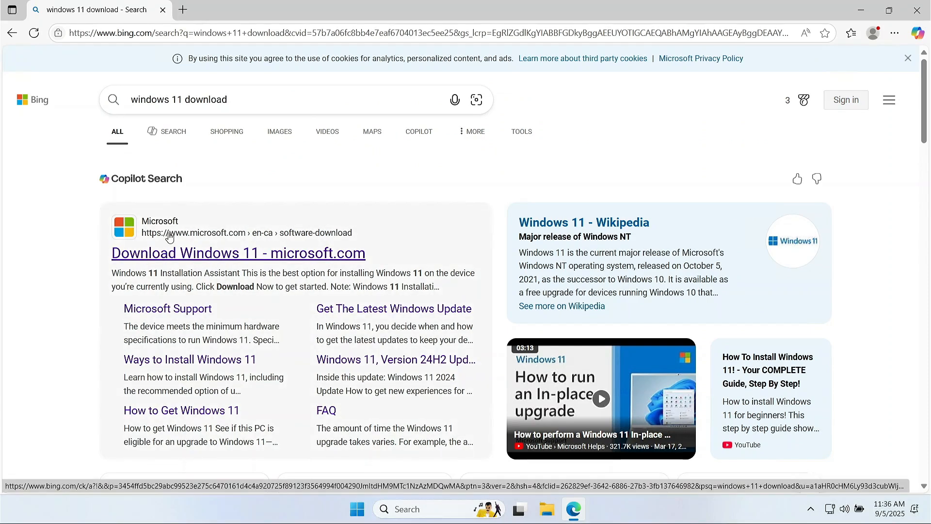
Open the 'Download Windows 11 - microsoft.com' result and look through the download page.
{"action": "left_click", "coordinate": [155, 262]}
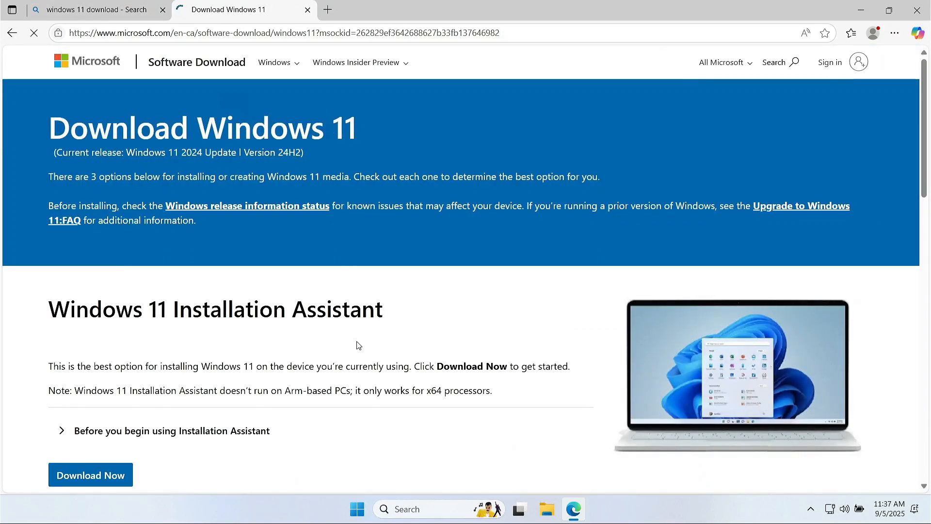
{"action": "scroll", "coordinate": [356, 386], "scroll_direction": "down", "scroll_amount": 8}
{"action": "scroll", "coordinate": [357, 387], "scroll_direction": "down", "scroll_amount": 10}
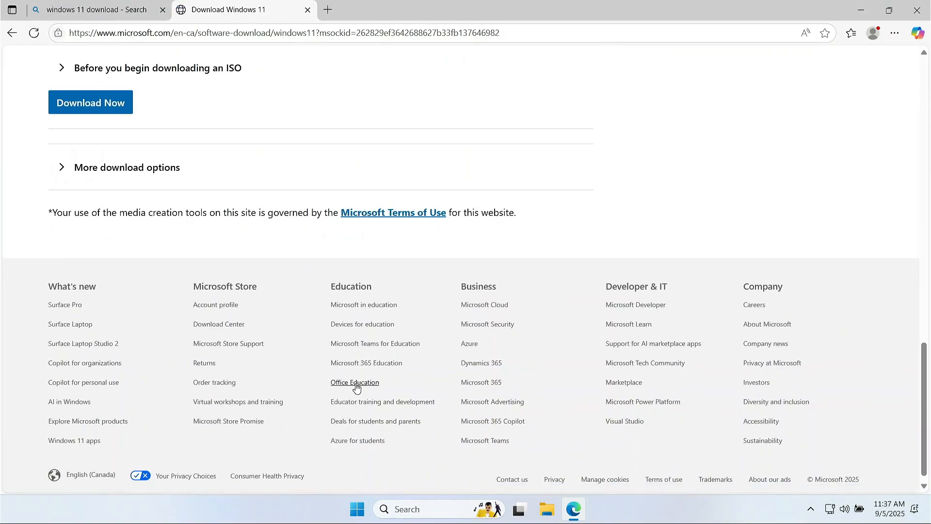
{"action": "scroll", "coordinate": [356, 386], "scroll_direction": "up", "scroll_amount": 20}
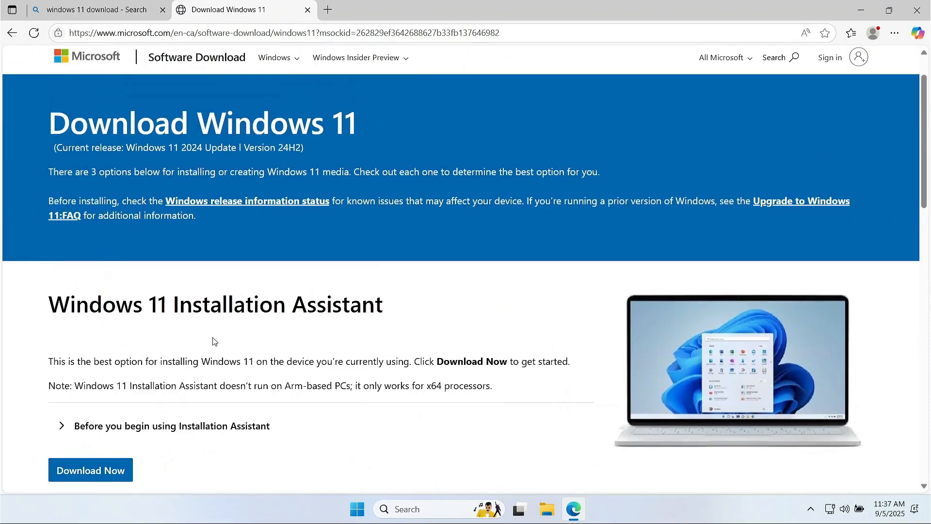
{"action": "scroll", "coordinate": [214, 341], "scroll_direction": "down", "scroll_amount": 2}
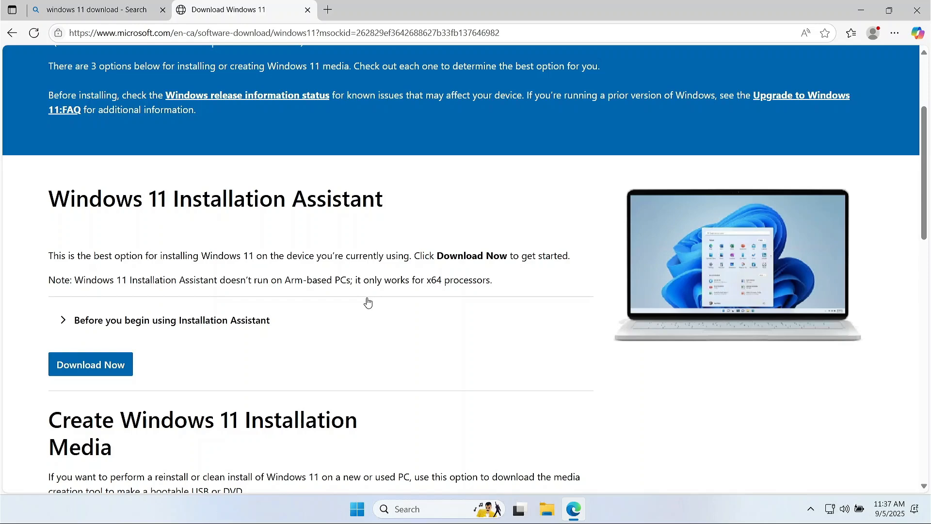
Expand 'Before you begin using Installation Assistant' and read its requirements and installation steps.
{"action": "left_click", "coordinate": [65, 320]}
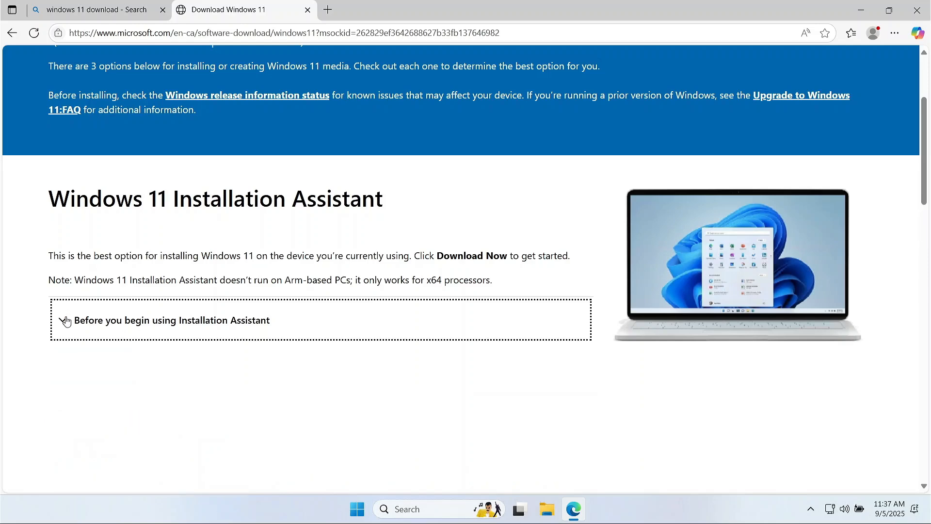
{"action": "scroll", "coordinate": [162, 195], "scroll_direction": "down", "scroll_amount": 2}
{"action": "scroll", "coordinate": [122, 165], "scroll_direction": "down", "scroll_amount": 1}
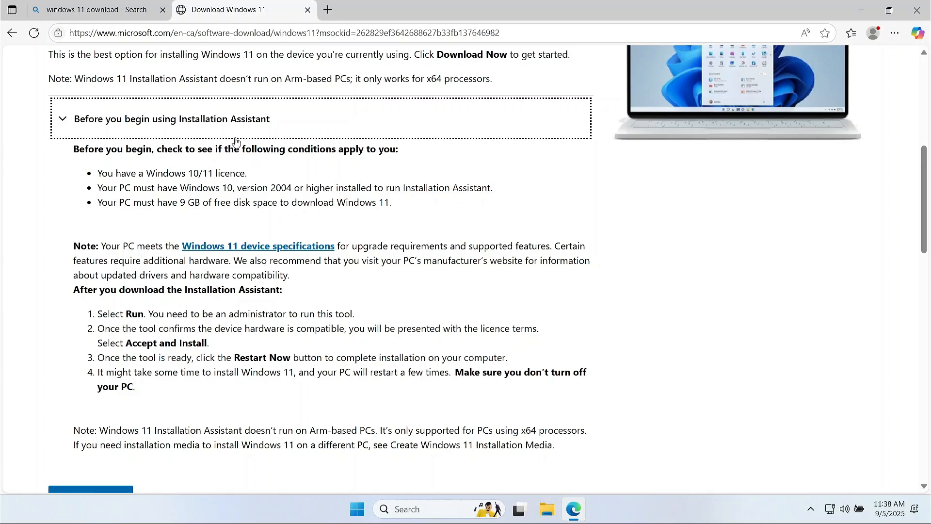
{"action": "scroll", "coordinate": [221, 155], "scroll_direction": "up", "scroll_amount": 7}
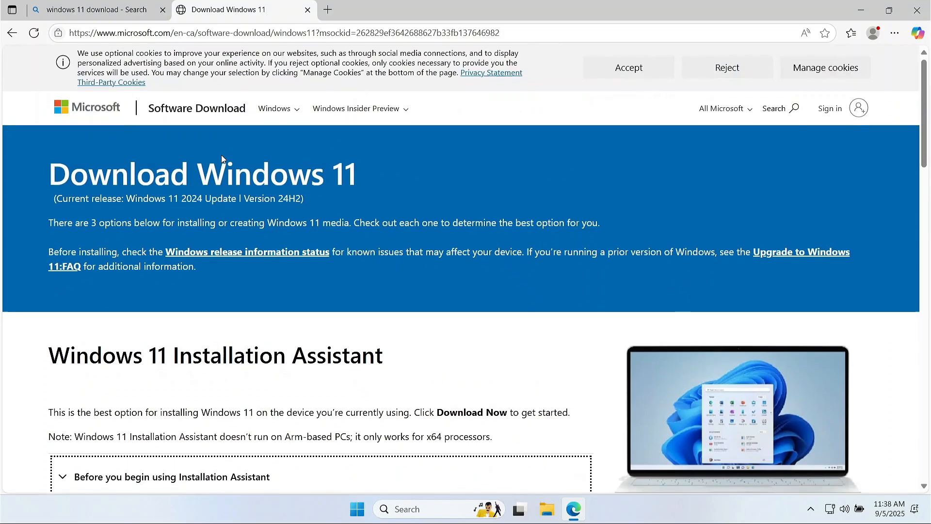
{"action": "scroll", "coordinate": [221, 156], "scroll_direction": "down", "scroll_amount": 8}
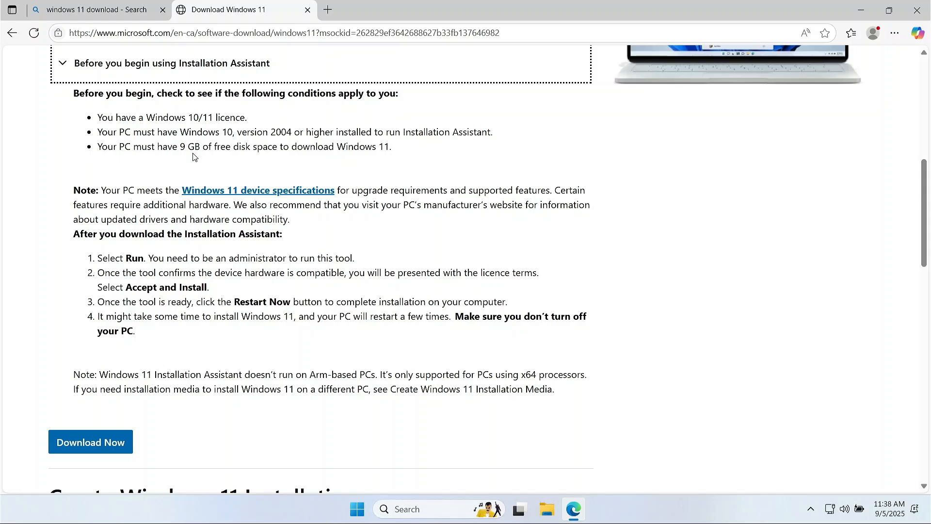
{"action": "scroll", "coordinate": [193, 156], "scroll_direction": "down", "scroll_amount": 3}
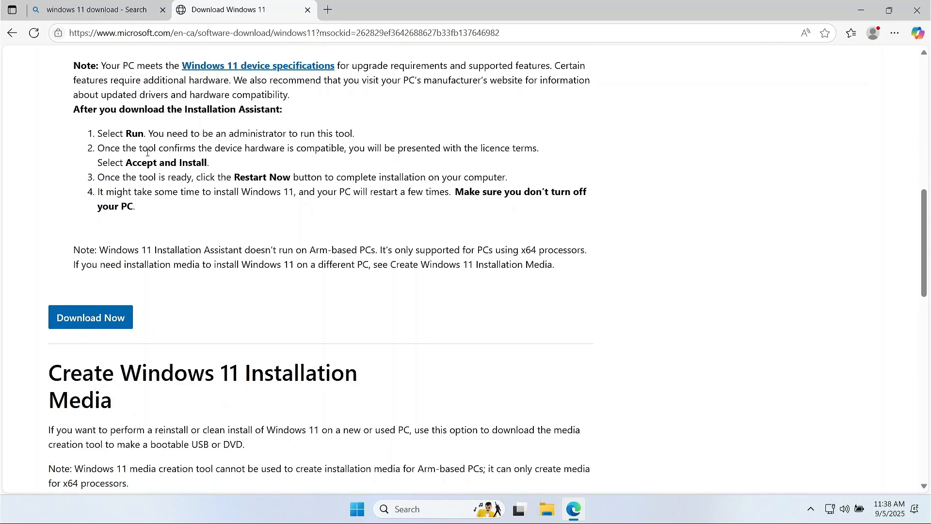
Download Windows11InstallationAssistant.exe (4,064 KB) and reveal it in File Explorer's Downloads folder.
{"action": "left_click", "coordinate": [111, 318]}
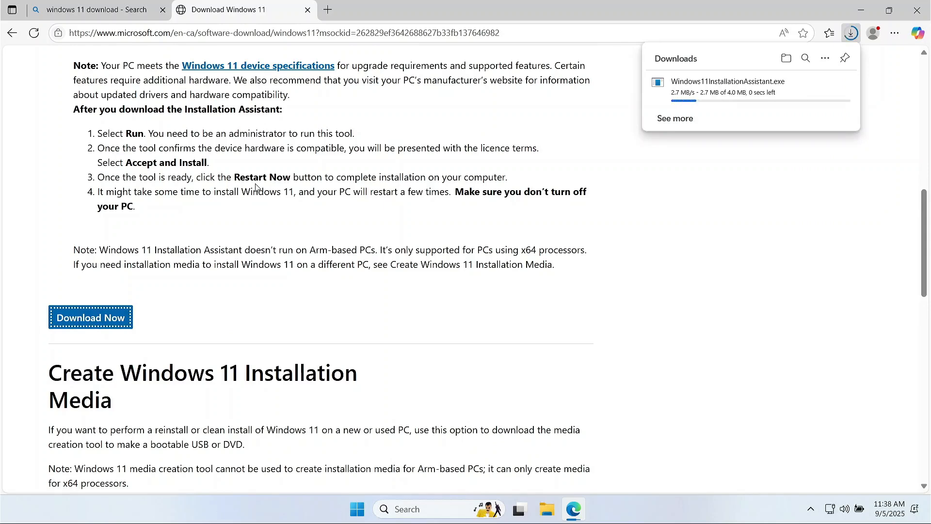
{"action": "scroll", "coordinate": [749, 156], "scroll_direction": "up", "scroll_amount": 5}
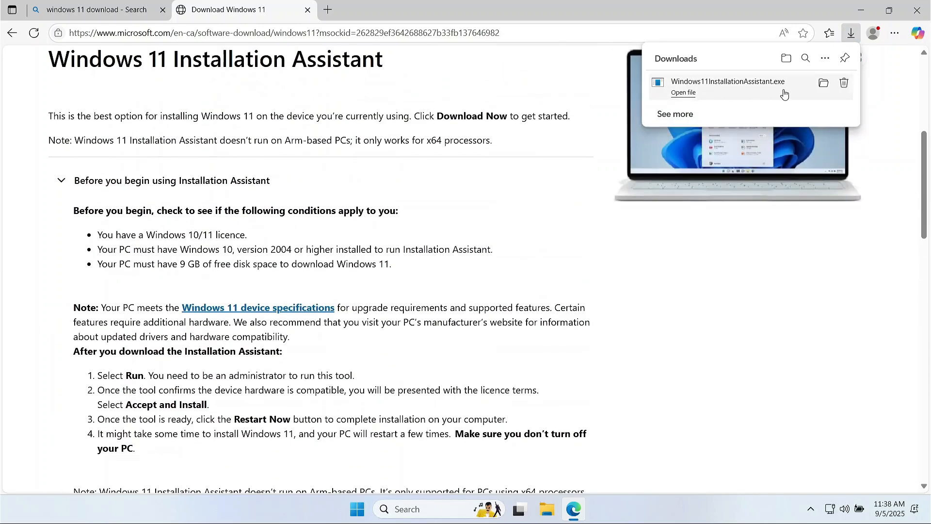
{"action": "left_click", "coordinate": [821, 89]}
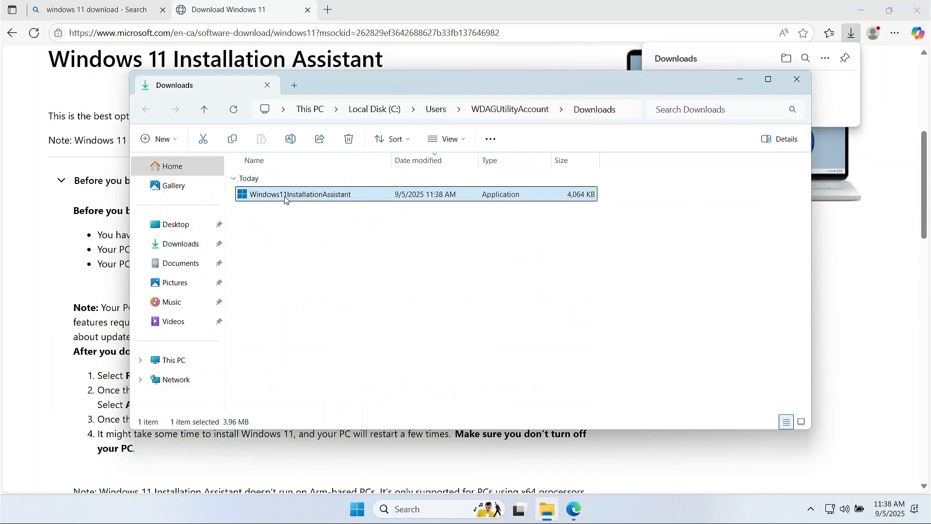
Run Windows11InstallationAssistant, close Downloads, and exit after the already-latest-Windows-11 message.
{"action": "double_click", "coordinate": [285, 199]}
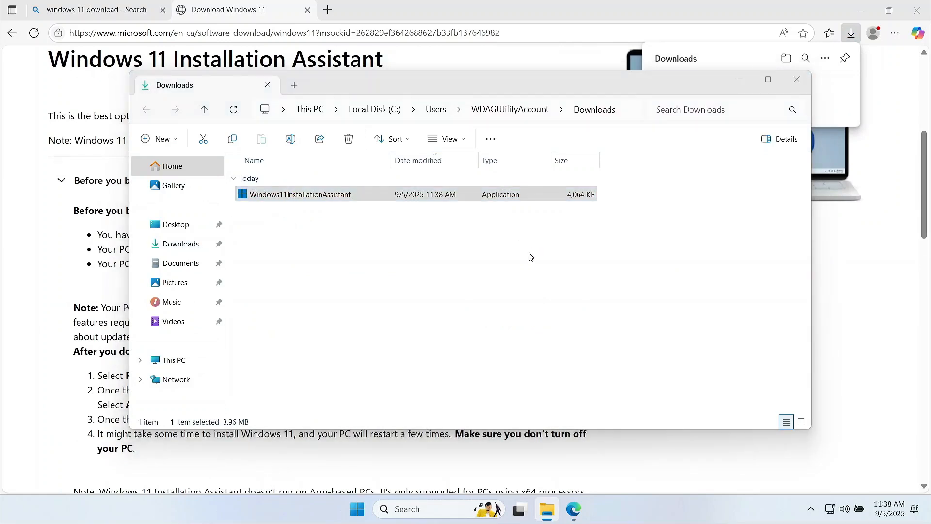
{"action": "left_click", "coordinate": [798, 80]}
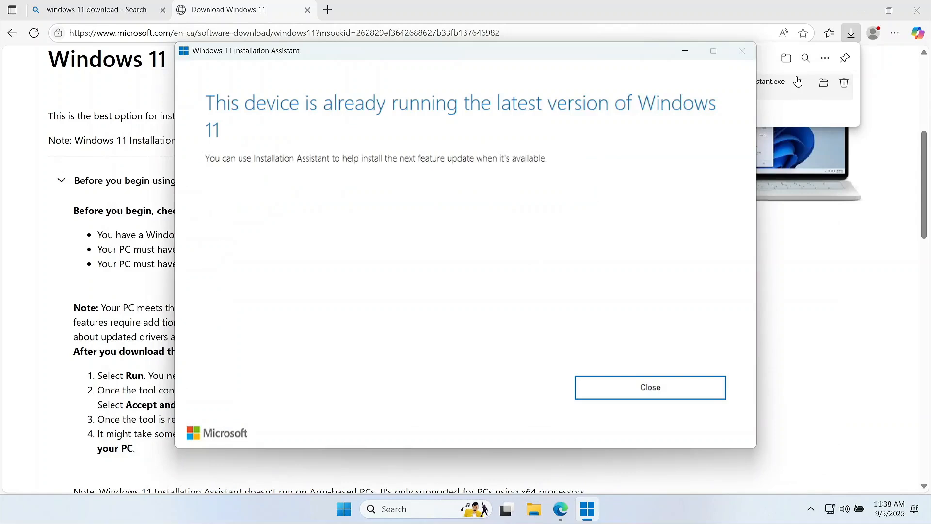
{"action": "left_click_drag", "start_coordinate": [613, 58], "coordinate": [573, 60]}
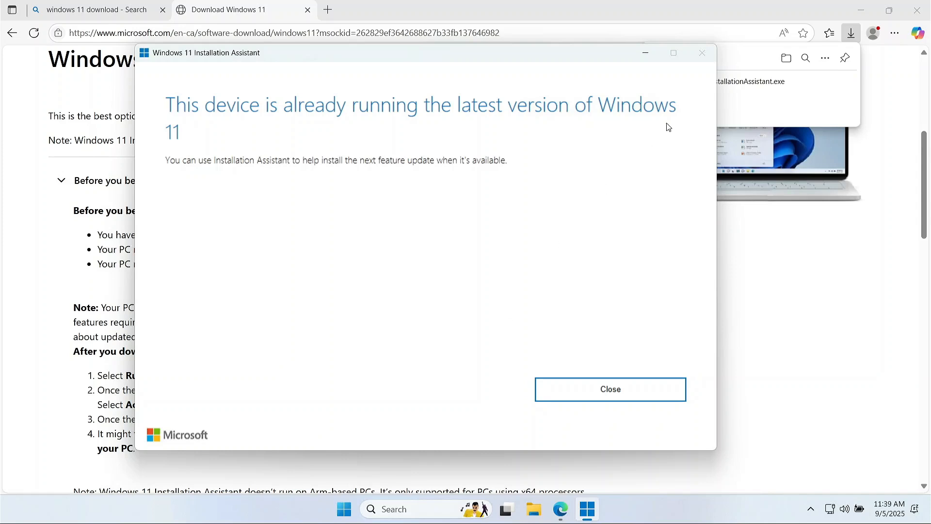
{"action": "left_click", "coordinate": [640, 391]}
Collapse the Installation Assistant section and expand the media creation tool section.
{"action": "scroll", "coordinate": [252, 284], "scroll_direction": "up", "scroll_amount": 5}
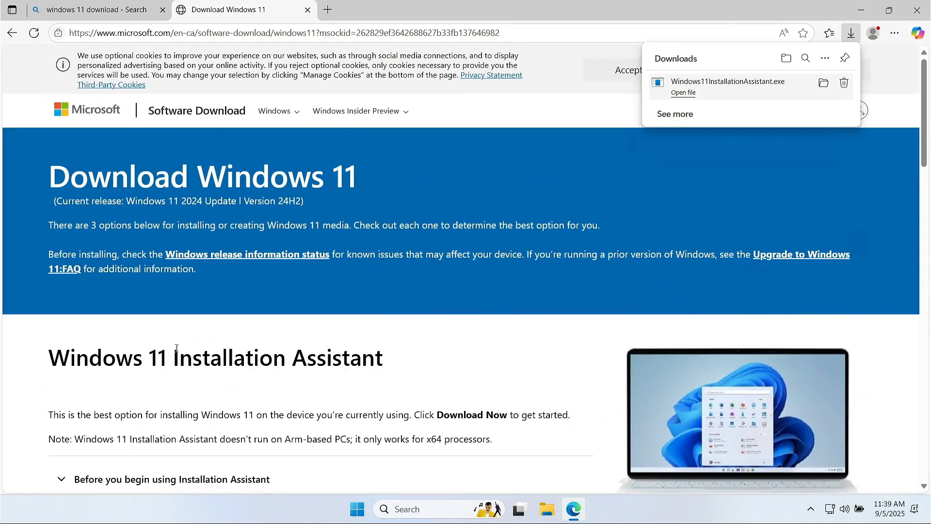
{"action": "scroll", "coordinate": [174, 352], "scroll_direction": "down", "scroll_amount": 8}
{"action": "left_click", "coordinate": [63, 65]}
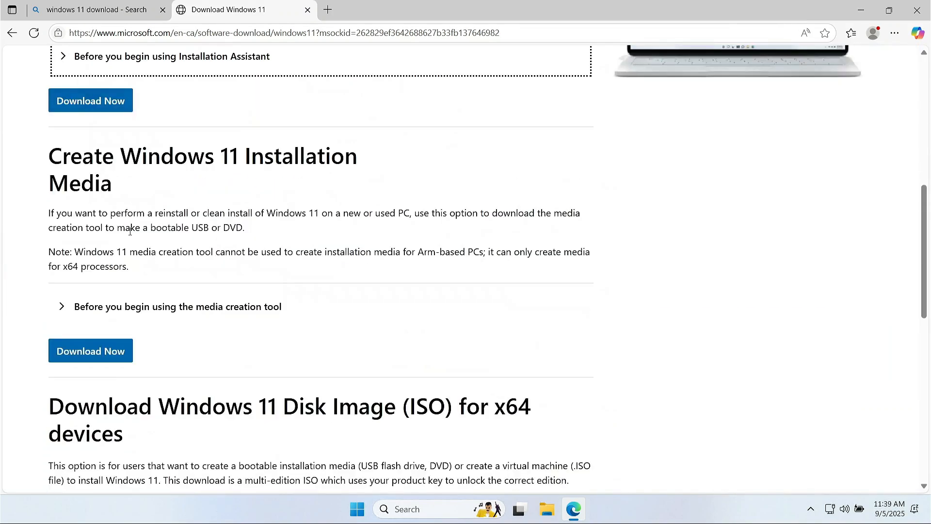
{"action": "scroll", "coordinate": [129, 231], "scroll_direction": "down", "scroll_amount": 3}
{"action": "scroll", "coordinate": [129, 231], "scroll_direction": "up", "scroll_amount": 3}
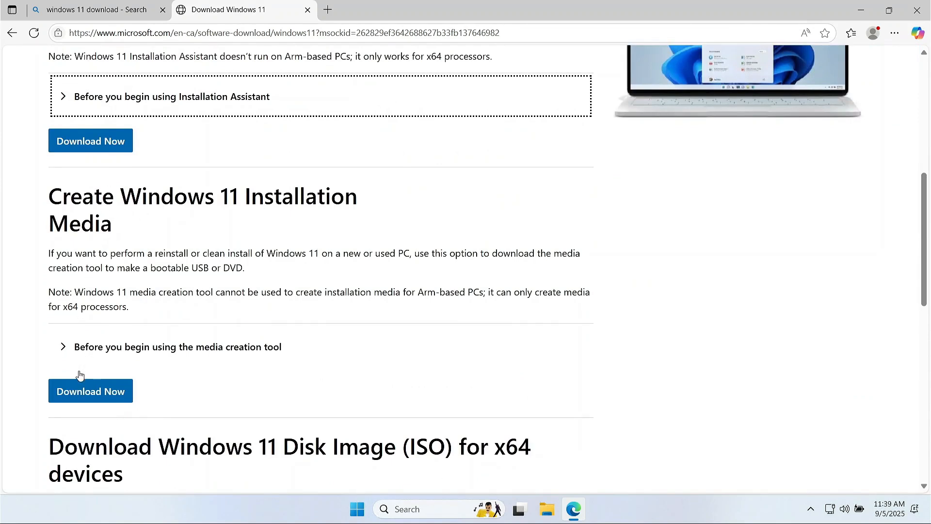
{"action": "left_click", "coordinate": [64, 347]}
{"action": "scroll", "coordinate": [131, 347], "scroll_direction": "down", "scroll_amount": 7}
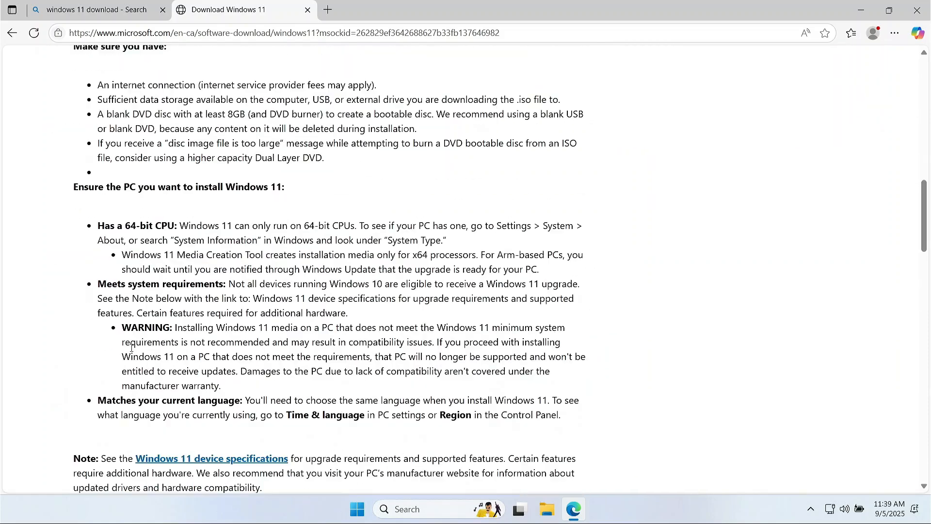
{"action": "scroll", "coordinate": [195, 309], "scroll_direction": "up", "scroll_amount": 2}
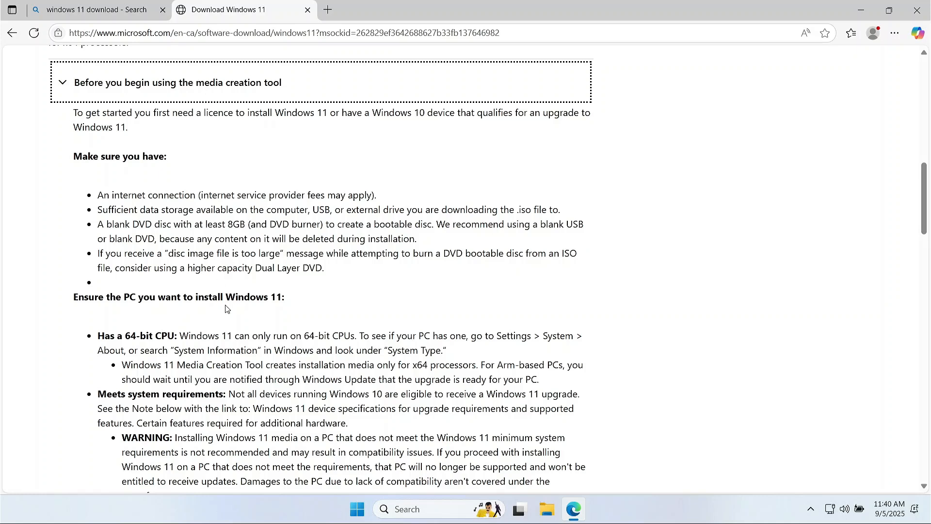
Download mediacreationtool.exe (10,788 KB) and show it in the Downloads folder.
{"action": "scroll", "coordinate": [227, 321], "scroll_direction": "down", "scroll_amount": 5}
{"action": "scroll", "coordinate": [228, 321], "scroll_direction": "up", "scroll_amount": 1}
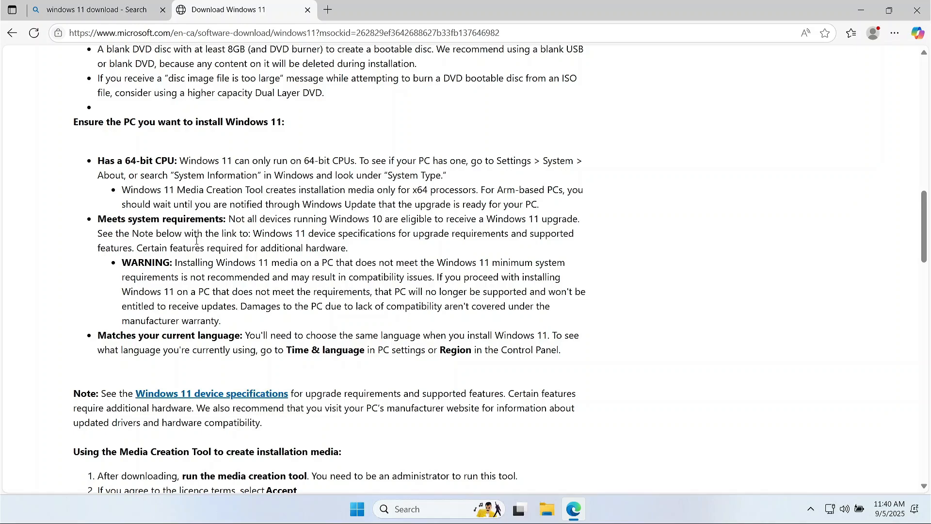
{"action": "scroll", "coordinate": [182, 317], "scroll_direction": "down", "scroll_amount": 8}
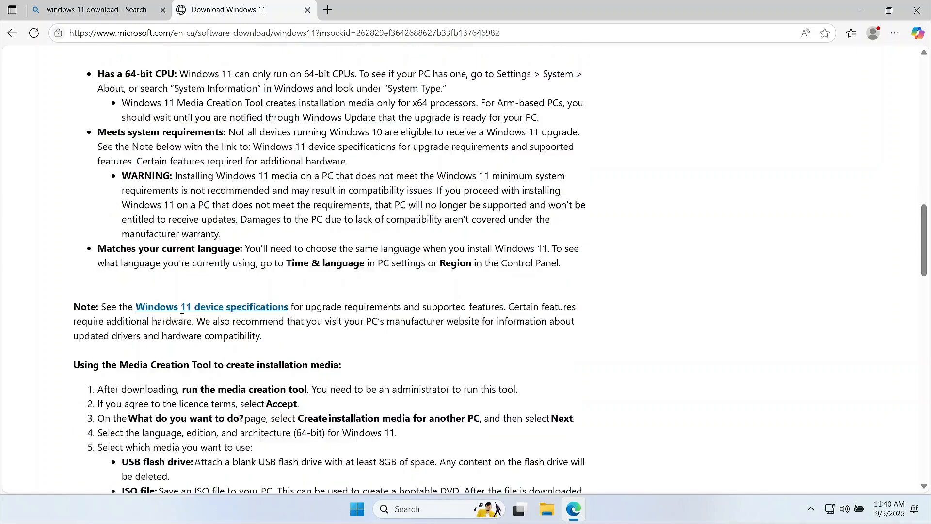
{"action": "scroll", "coordinate": [182, 317], "scroll_direction": "down", "scroll_amount": 3}
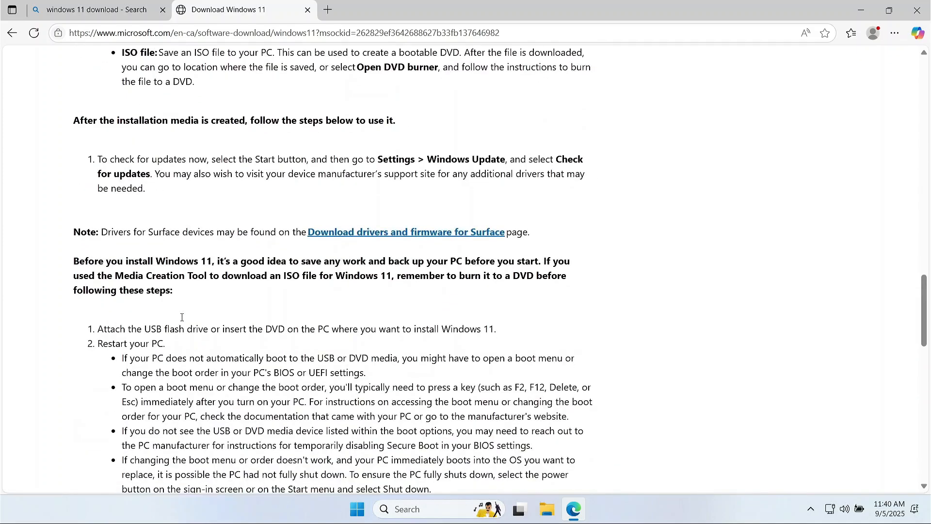
{"action": "scroll", "coordinate": [83, 214], "scroll_direction": "up", "scroll_amount": 6}
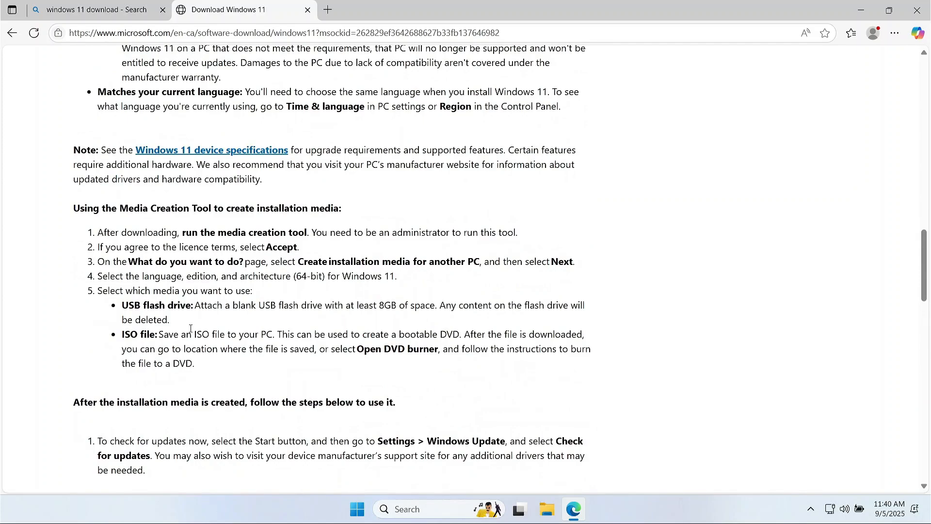
{"action": "scroll", "coordinate": [217, 381], "scroll_direction": "down", "scroll_amount": 10}
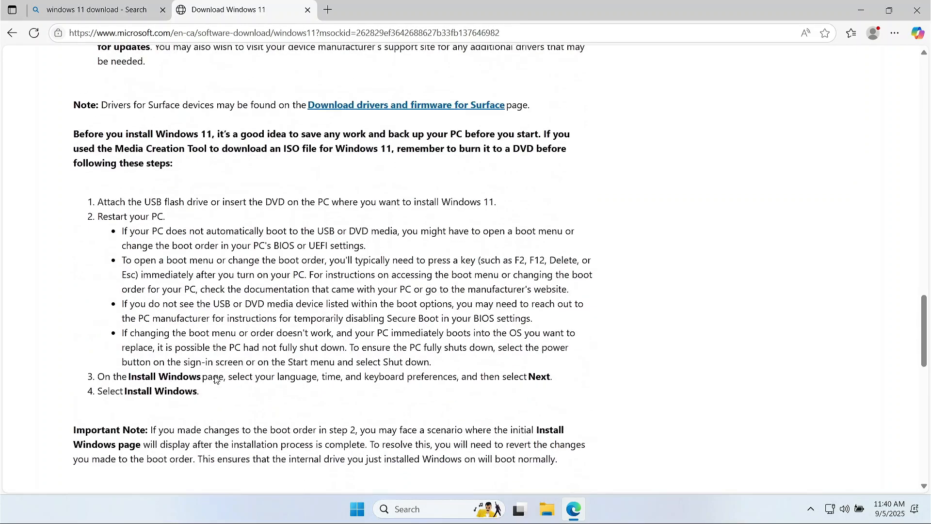
{"action": "scroll", "coordinate": [187, 415], "scroll_direction": "down", "scroll_amount": 6}
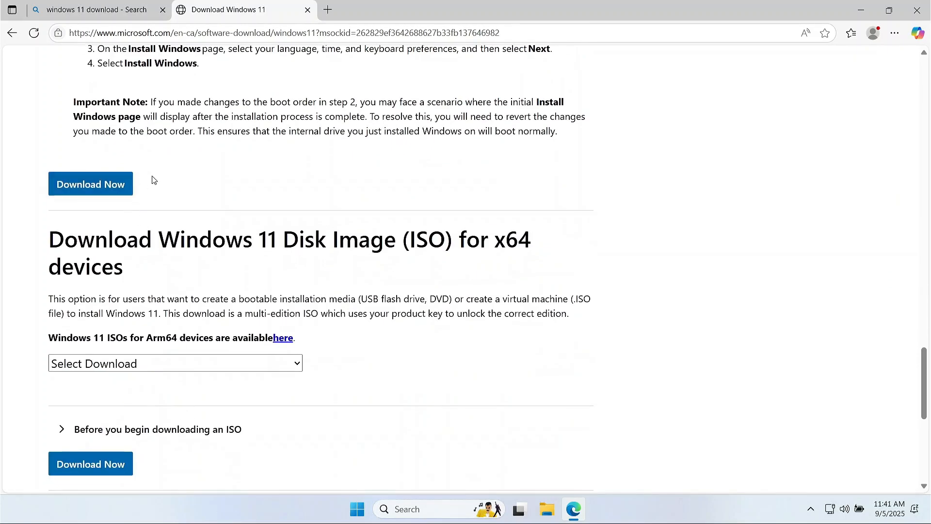
{"action": "scroll", "coordinate": [152, 180], "scroll_direction": "up", "scroll_amount": 2}
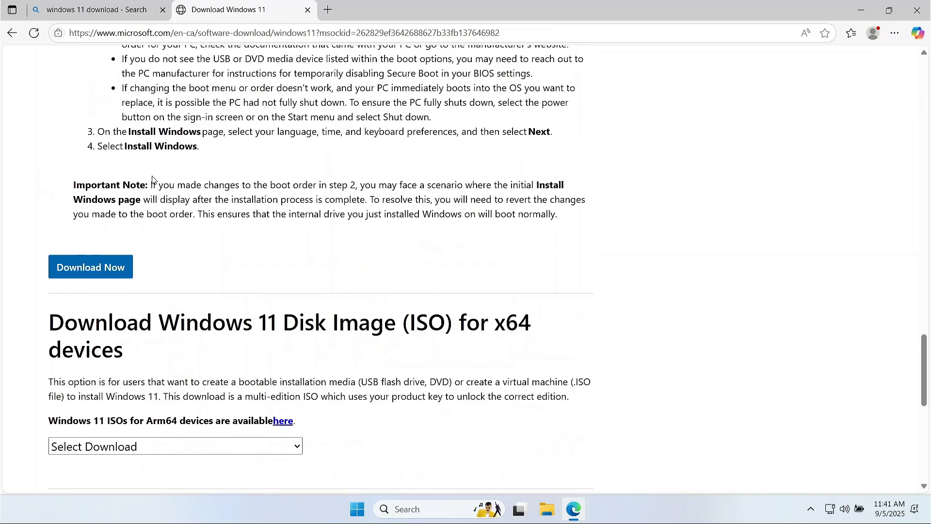
{"action": "left_click", "coordinate": [93, 269]}
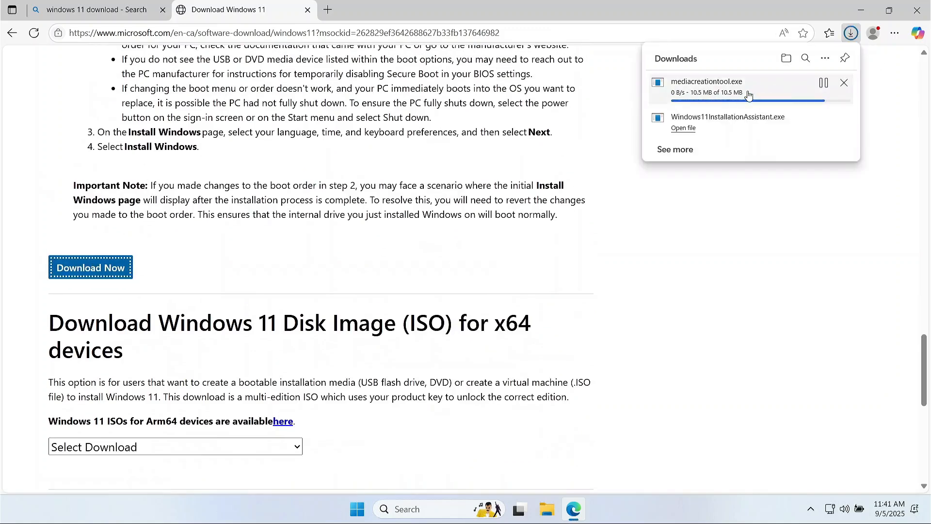
{"action": "left_click", "coordinate": [827, 86]}
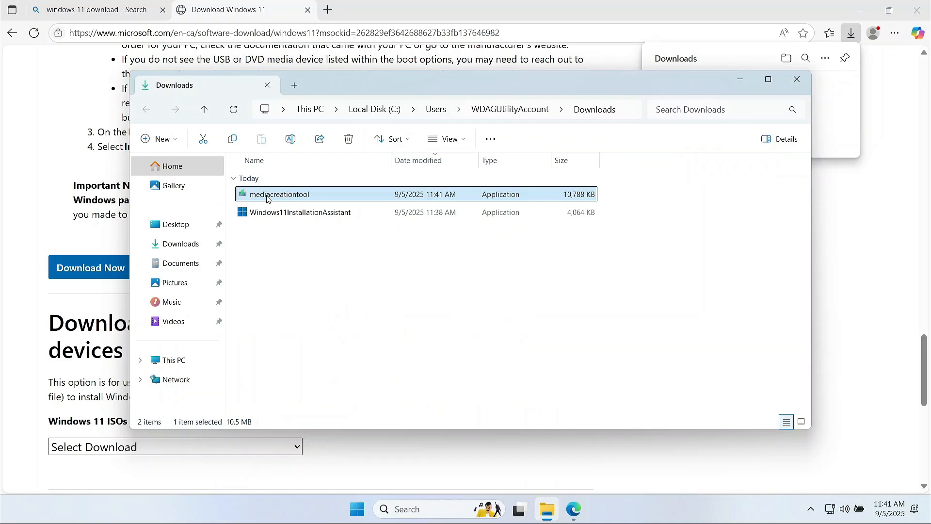
Launch mediacreationtool and read through the Applicable notices and license terms.
{"action": "double_click", "coordinate": [267, 199]}
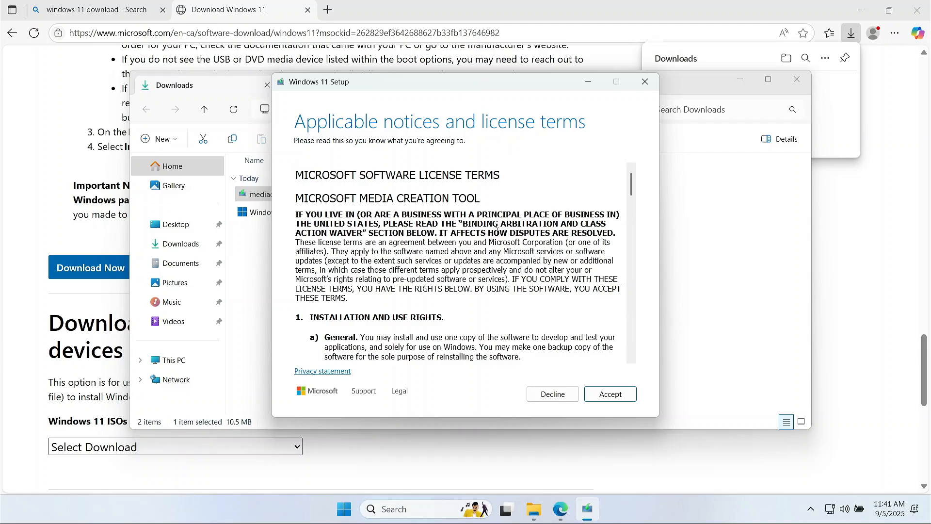
{"action": "scroll", "coordinate": [465, 219], "scroll_direction": "down", "scroll_amount": 20}
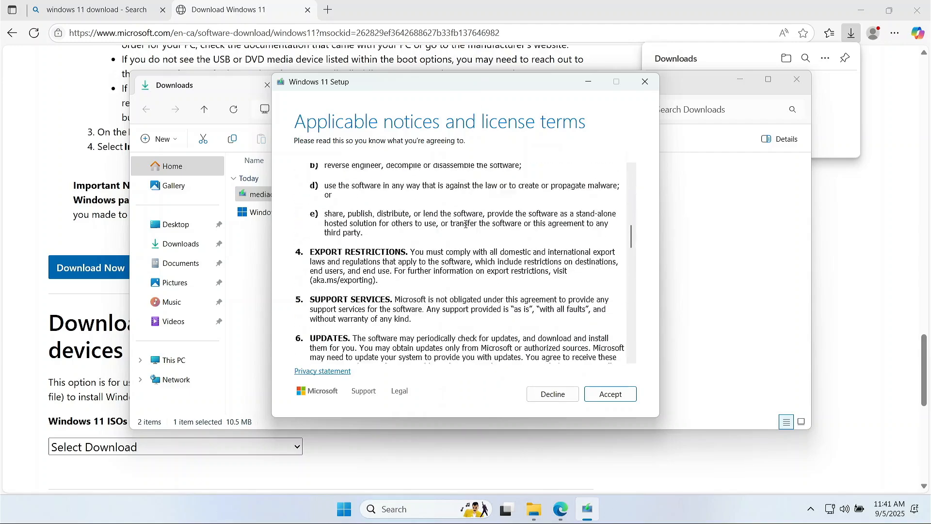
{"action": "scroll", "coordinate": [538, 286], "scroll_direction": "down", "scroll_amount": 5}
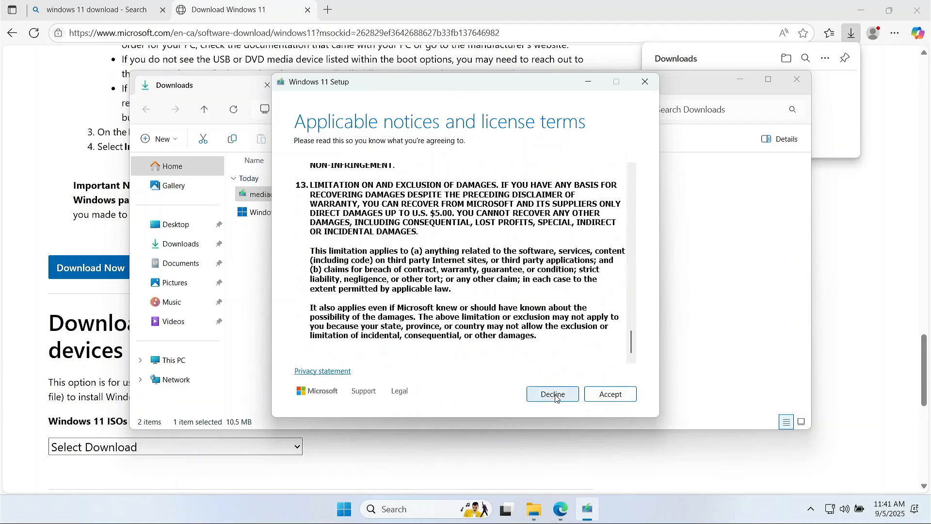
Accept the license and keep Windows 11 edition with English (United States) language.
{"action": "left_click", "coordinate": [607, 395]}
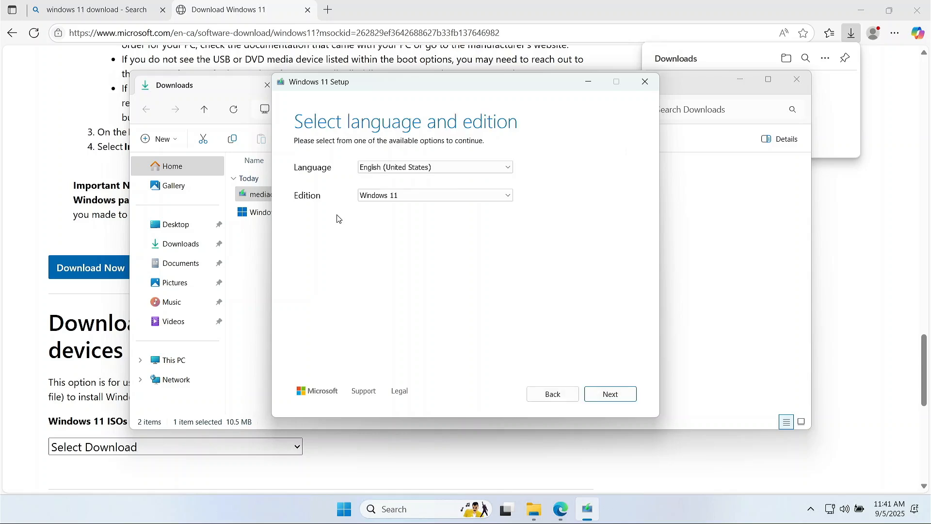
{"action": "left_click", "coordinate": [435, 194]}
{"action": "left_click", "coordinate": [395, 208]}
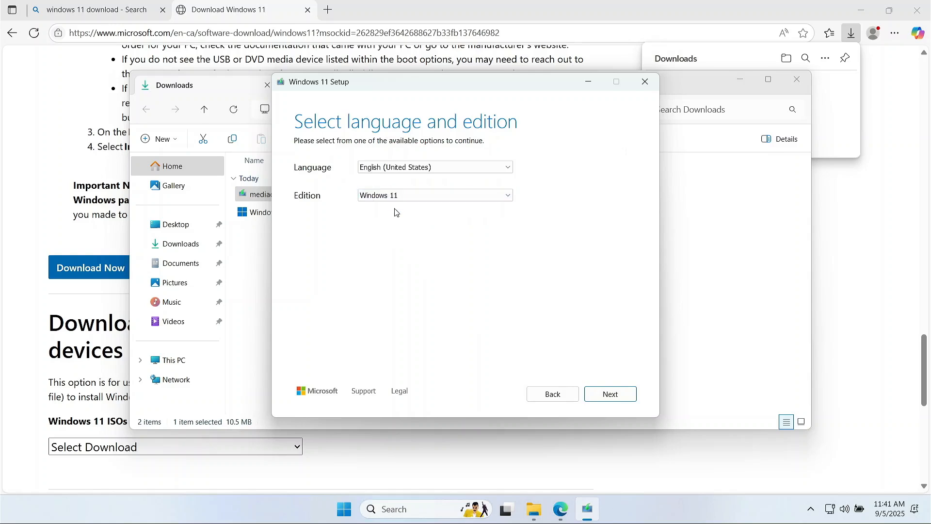
{"action": "left_click", "coordinate": [442, 169]}
{"action": "left_click", "coordinate": [592, 283]}
Choose USB flash drive as the installation media instead of an ISO file.
{"action": "left_click", "coordinate": [608, 395]}
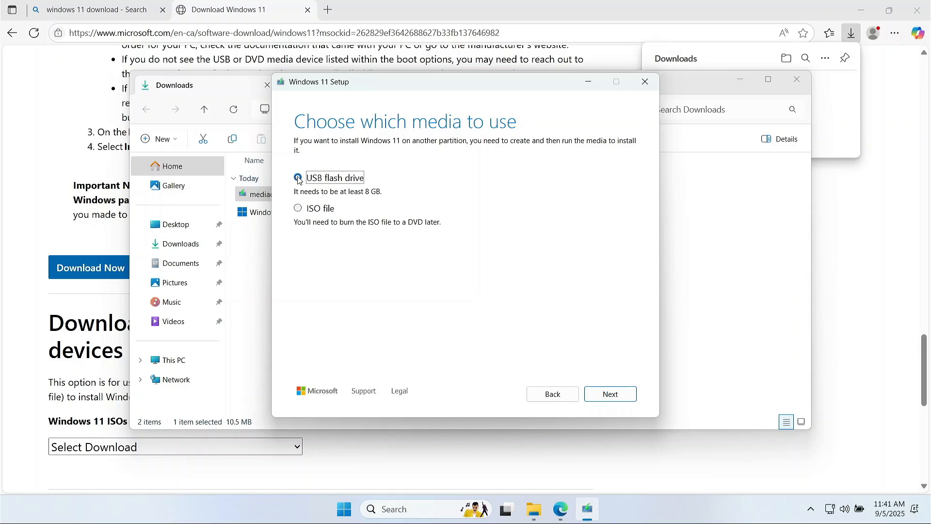
{"action": "left_click", "coordinate": [298, 208]}
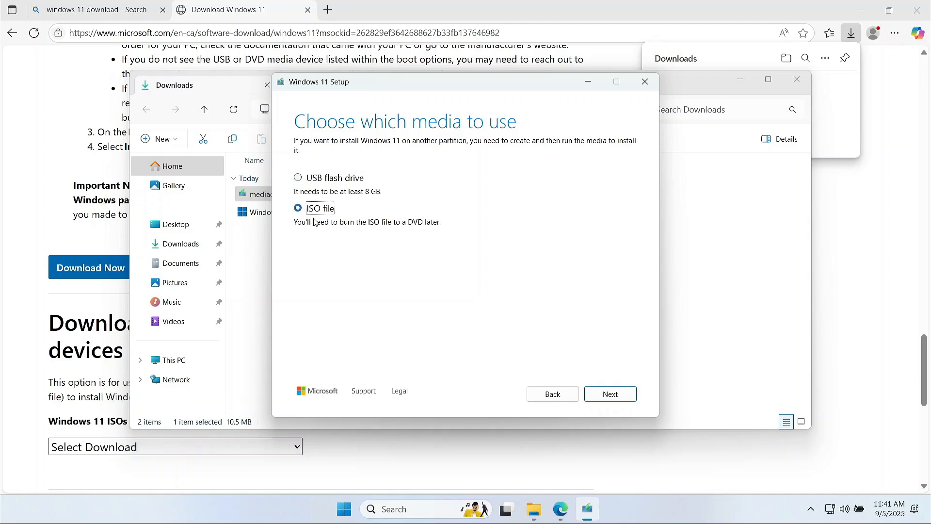
{"action": "left_click", "coordinate": [300, 182]}
Continue to drive selection, then quit Setup after no USB flash drive is found.
{"action": "left_click", "coordinate": [610, 394]}
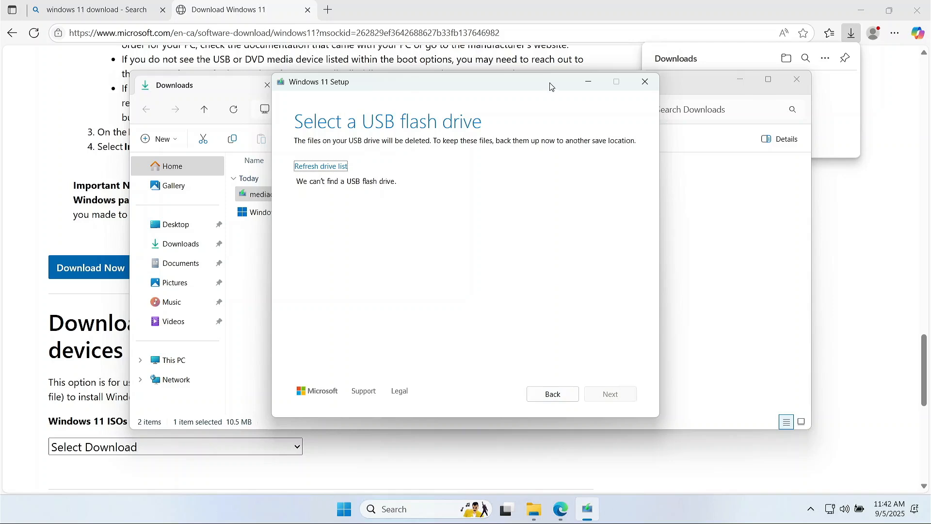
{"action": "left_click_drag", "start_coordinate": [547, 87], "coordinate": [548, 81]}
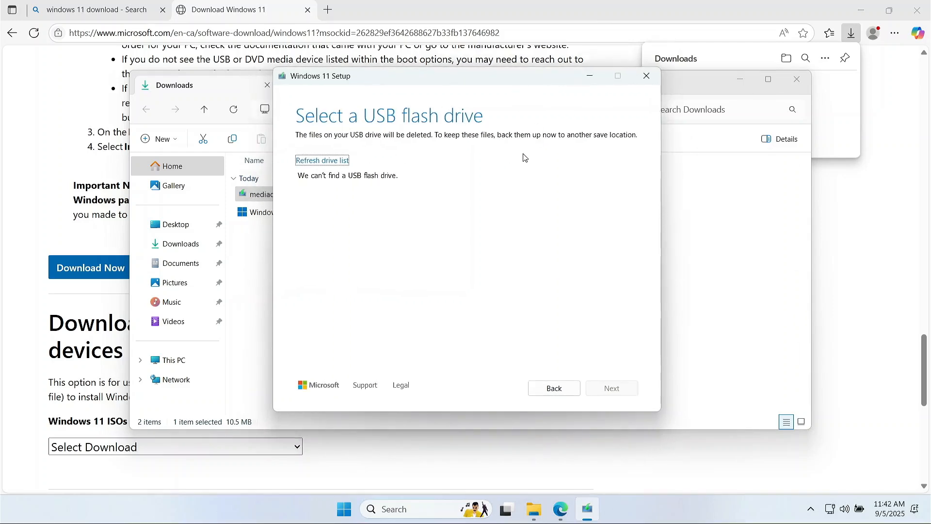
{"action": "left_click", "coordinate": [646, 75]}
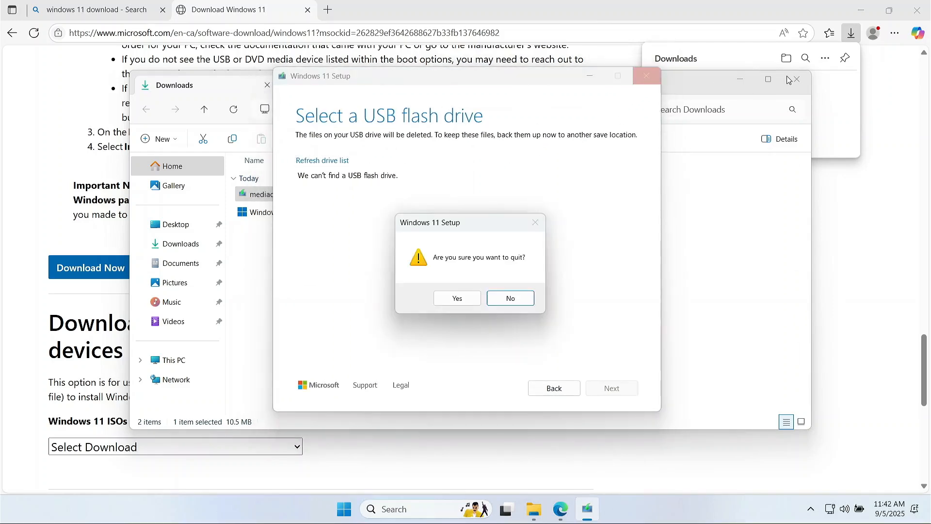
{"action": "left_click", "coordinate": [458, 297]}
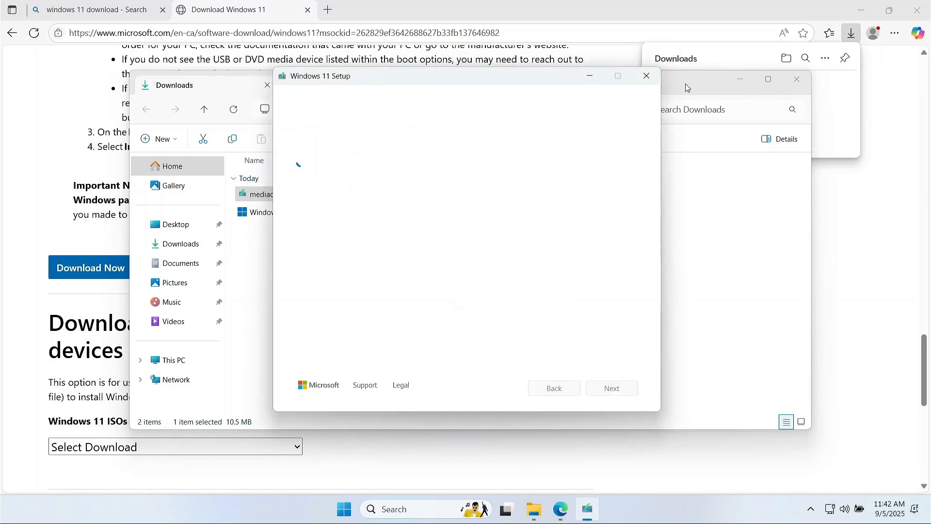
Close Downloads, select Windows 11 (multi-edition ISO for x64 devices) and request the download.
{"action": "left_click", "coordinate": [797, 80]}
{"action": "scroll", "coordinate": [367, 280], "scroll_direction": "down", "scroll_amount": 6}
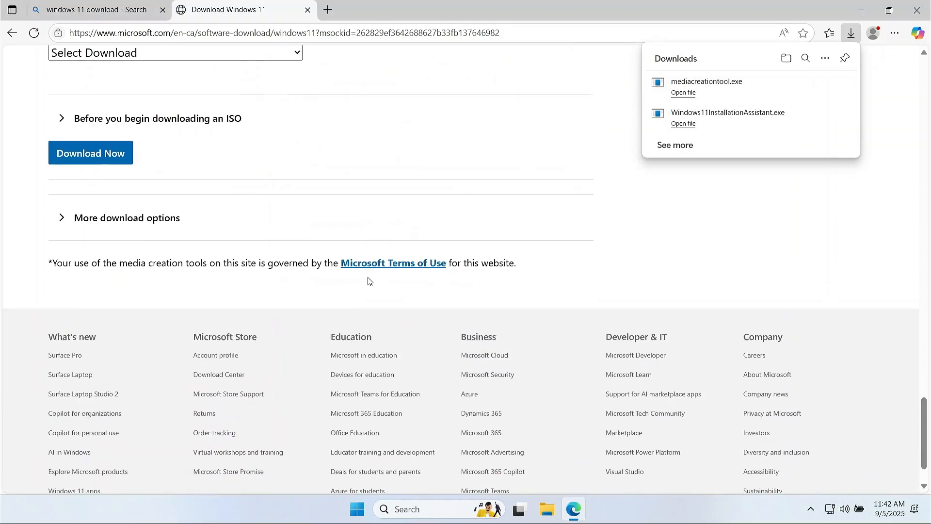
{"action": "scroll", "coordinate": [369, 282], "scroll_direction": "up", "scroll_amount": 4}
{"action": "scroll", "coordinate": [368, 280], "scroll_direction": "up", "scroll_amount": 1}
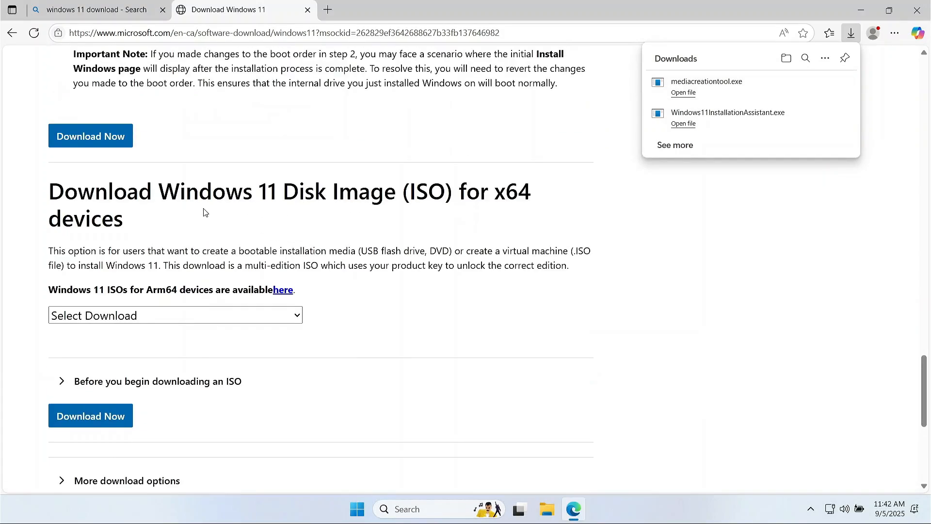
{"action": "left_click", "coordinate": [294, 314]}
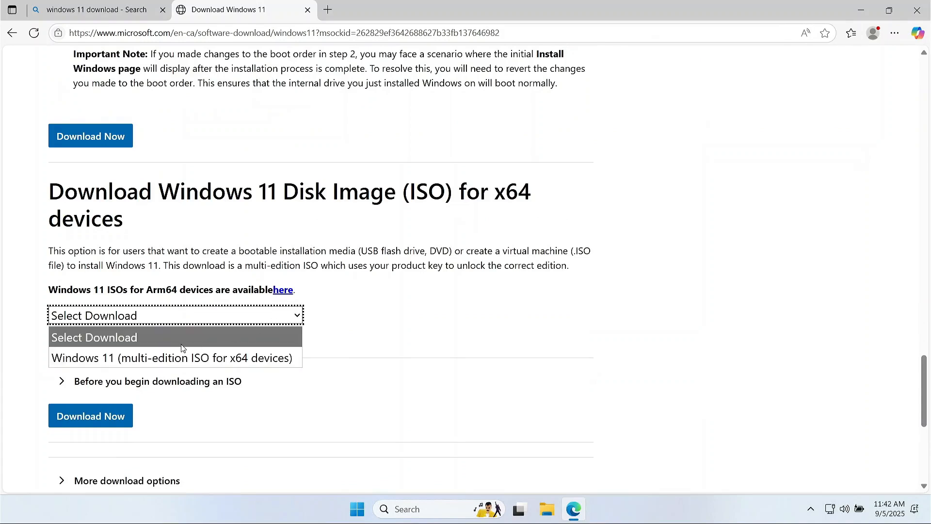
{"action": "left_click", "coordinate": [85, 360]}
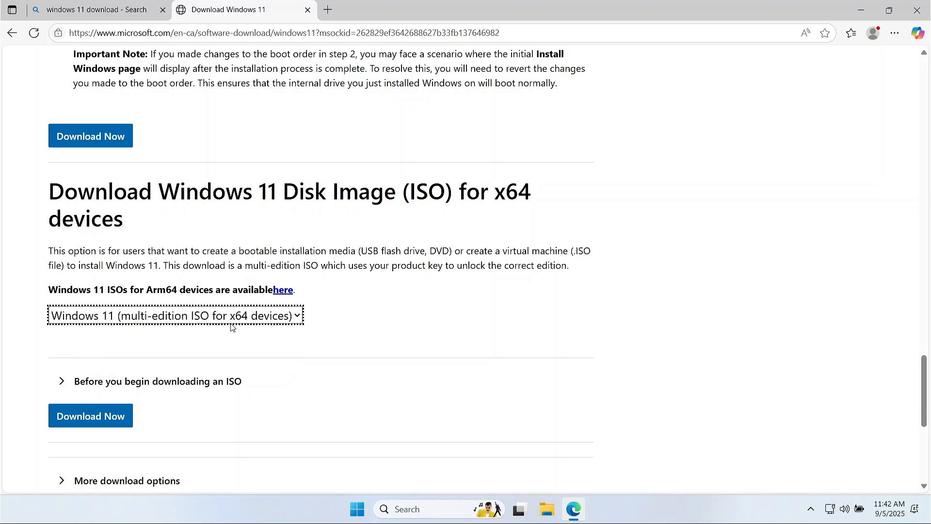
{"action": "scroll", "coordinate": [185, 333], "scroll_direction": "down", "scroll_amount": 2}
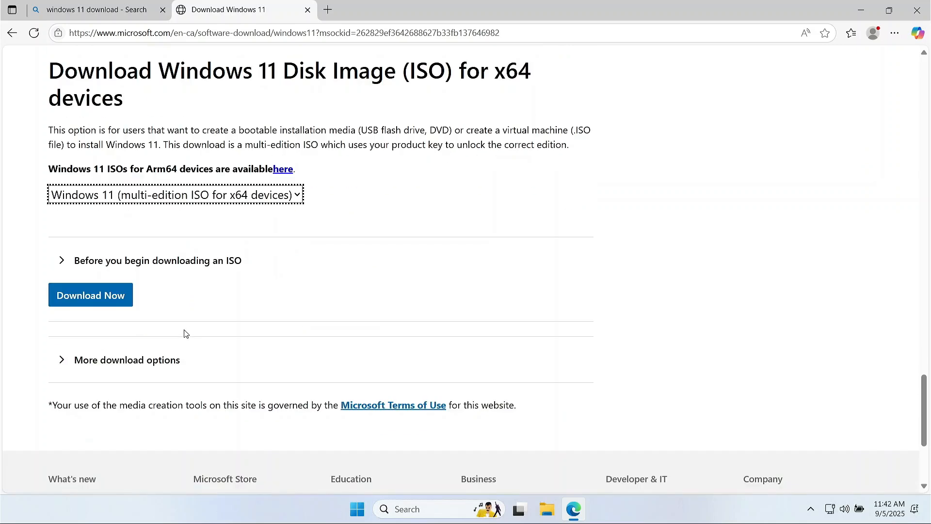
{"action": "left_click", "coordinate": [91, 294]}
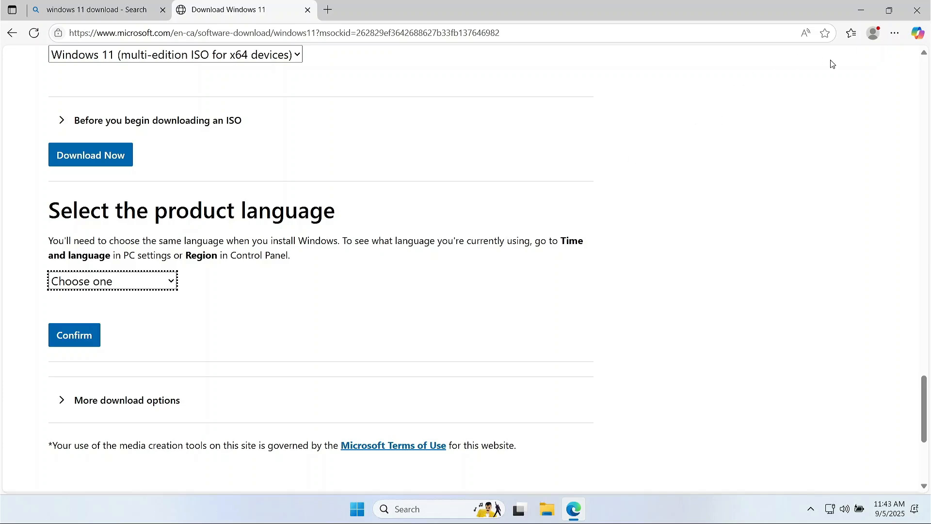
Scroll the Windows 11 download page to the product language section.
{"action": "left_click", "coordinate": [895, 35]}
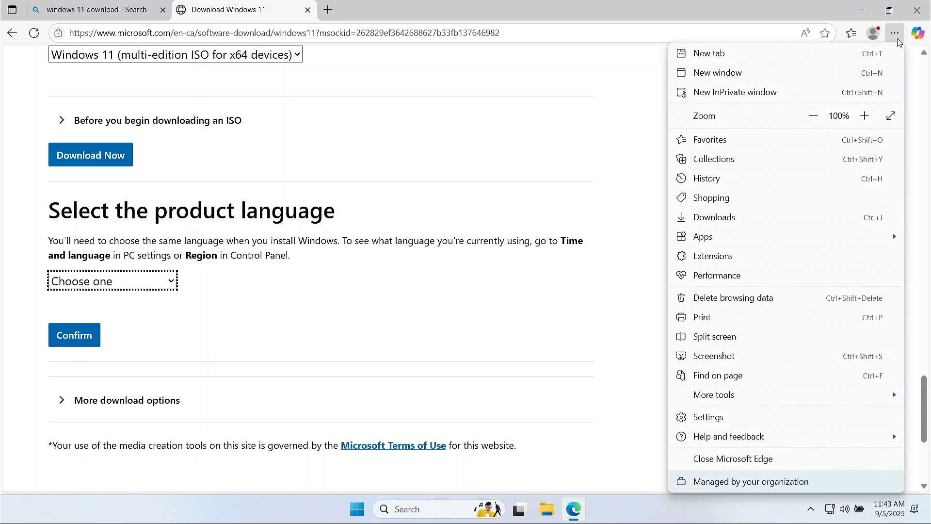
{"action": "left_click", "coordinate": [585, 321]}
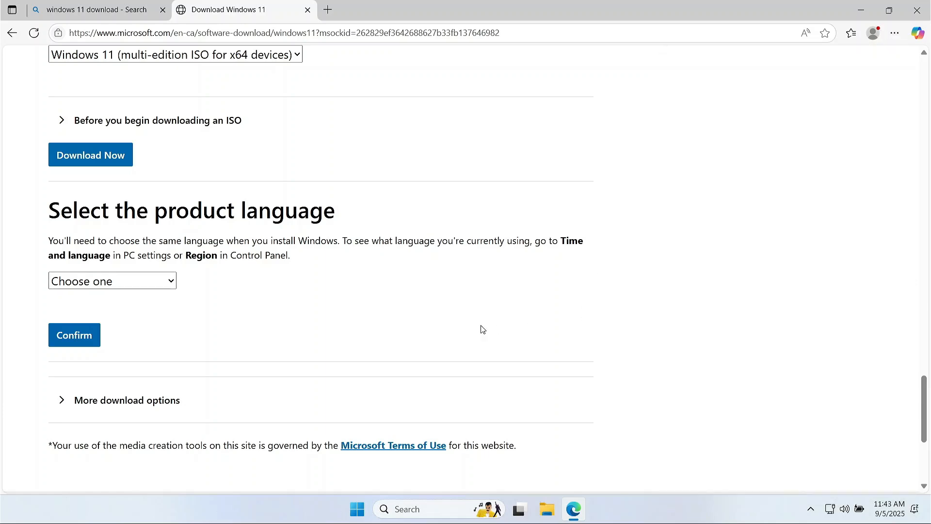
{"action": "scroll", "coordinate": [480, 326], "scroll_direction": "down", "scroll_amount": 5}
{"action": "scroll", "coordinate": [482, 328], "scroll_direction": "up", "scroll_amount": 7}
{"action": "scroll", "coordinate": [481, 329], "scroll_direction": "up", "scroll_amount": 3}
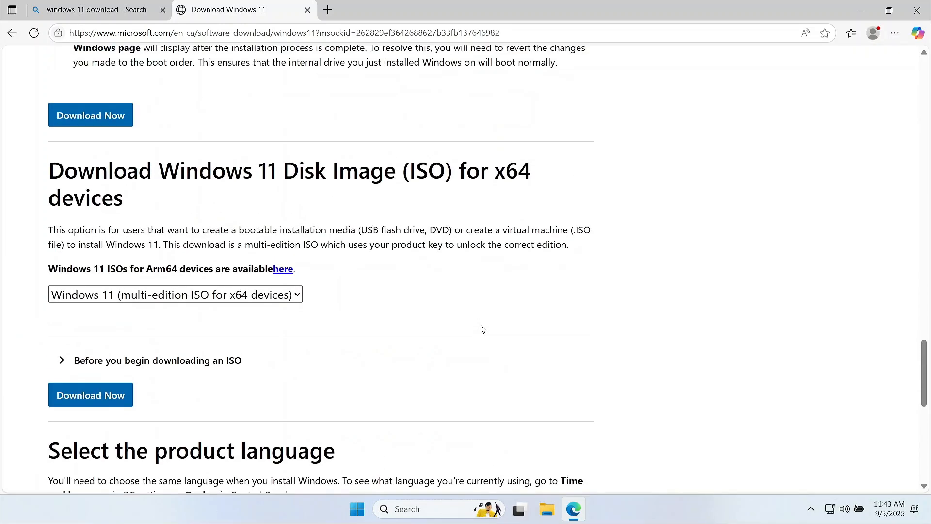
{"action": "scroll", "coordinate": [295, 241], "scroll_direction": "down", "scroll_amount": 5}
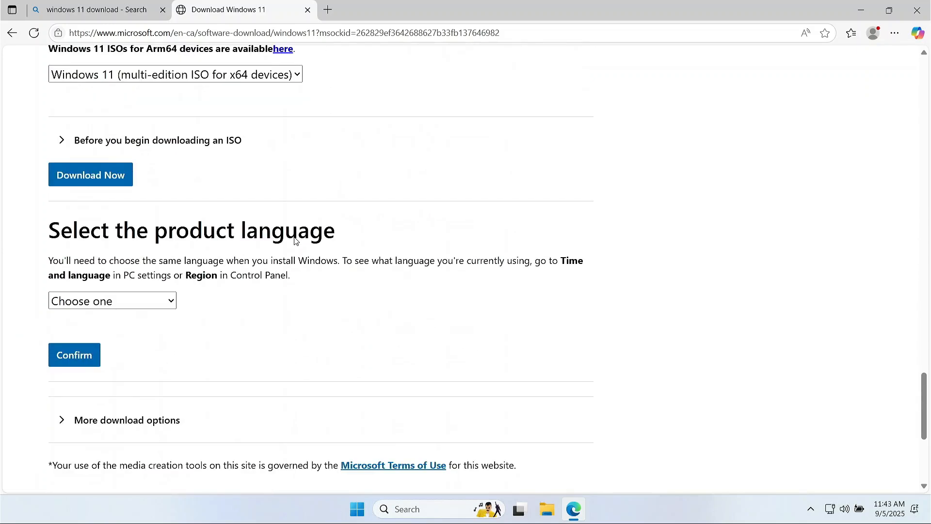
Choose English International as the product language and confirm it.
{"action": "left_click", "coordinate": [139, 304]}
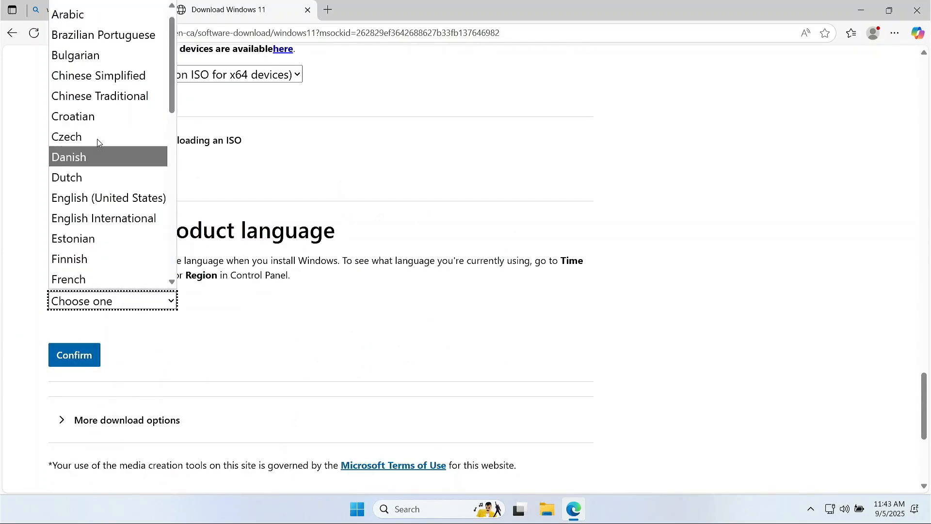
{"action": "scroll", "coordinate": [216, 195], "scroll_direction": "up", "scroll_amount": 3}
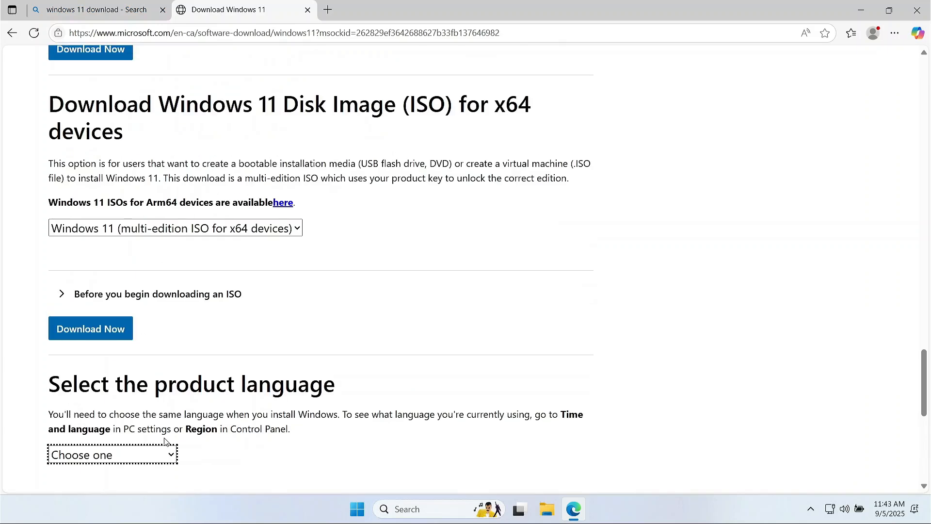
{"action": "scroll", "coordinate": [176, 352], "scroll_direction": "down", "scroll_amount": 1}
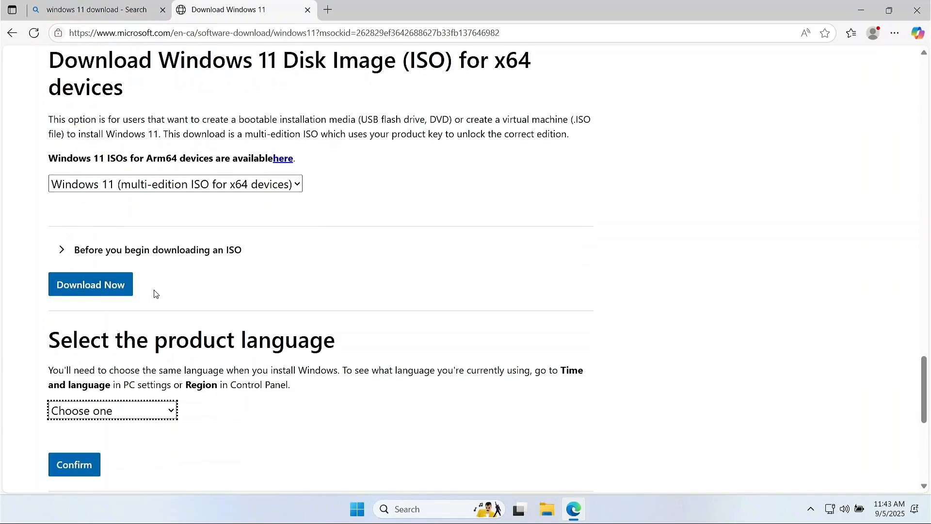
{"action": "left_click", "coordinate": [161, 418]}
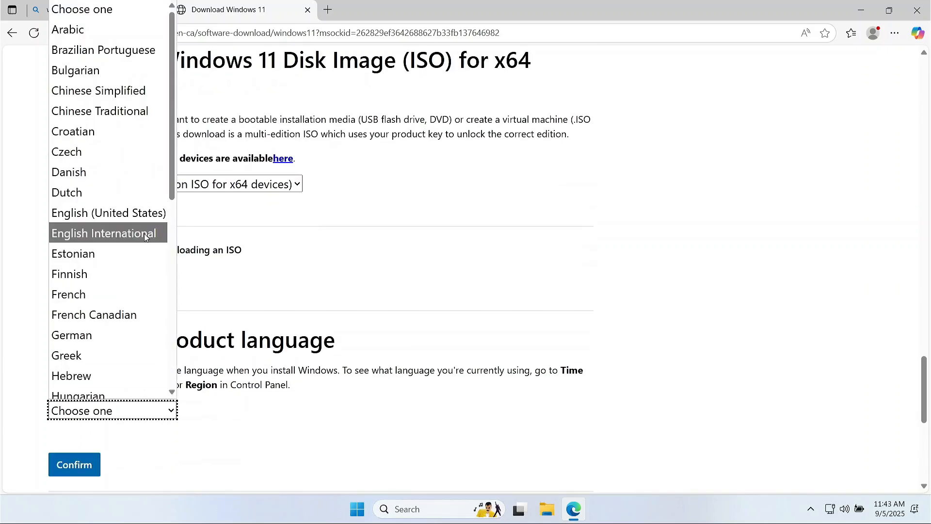
{"action": "left_click", "coordinate": [89, 243]}
{"action": "left_click", "coordinate": [77, 466]}
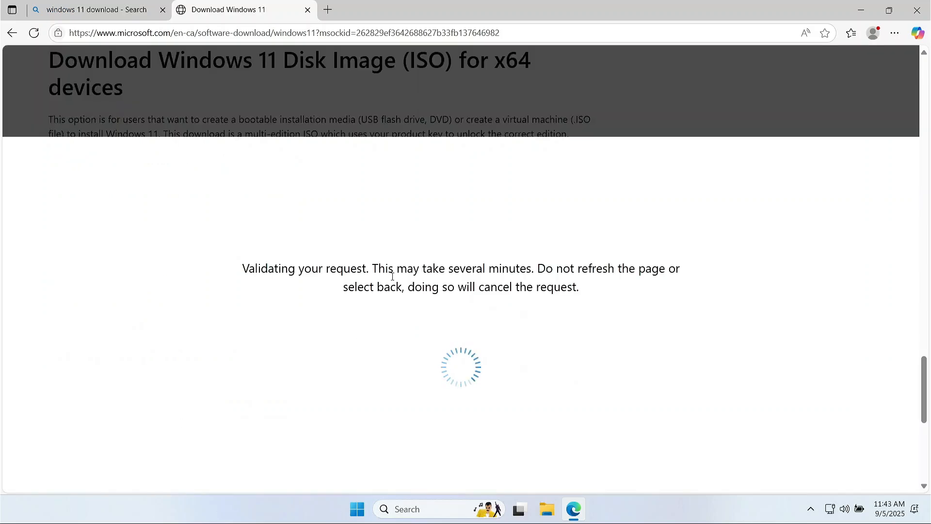
{"action": "left_click_drag", "start_coordinate": [377, 276], "coordinate": [536, 277]}
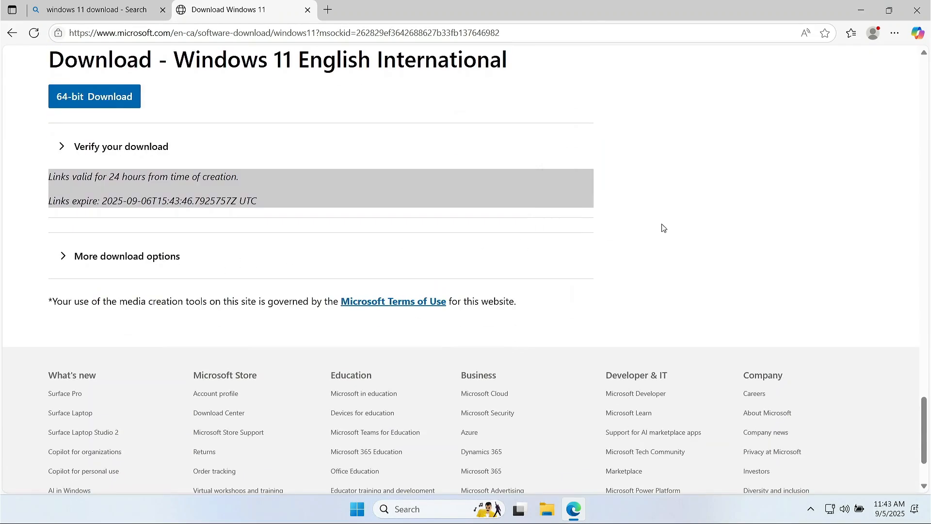
Start the 64-bit Win11_24H2_EnglishInternational_x64.iso download, then open a new Edge tab.
{"action": "scroll", "coordinate": [249, 207], "scroll_direction": "up", "scroll_amount": 2}
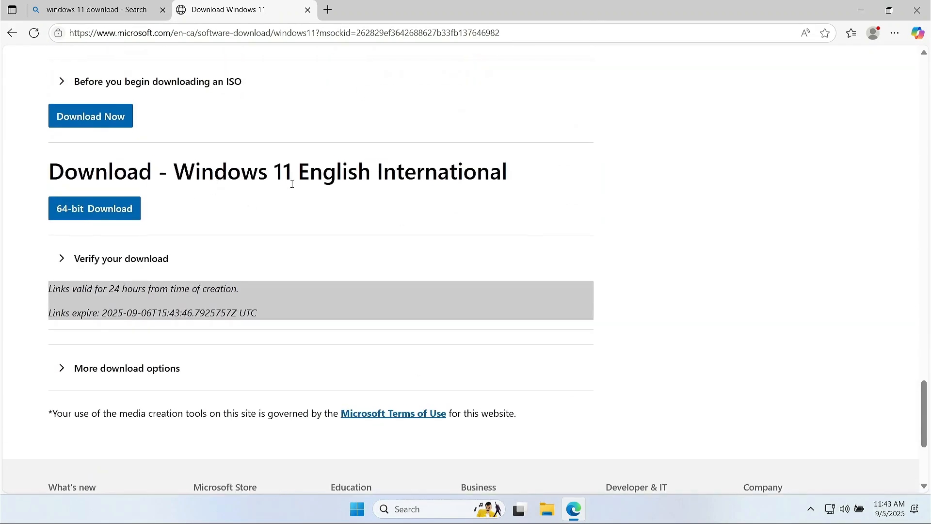
{"action": "left_click", "coordinate": [70, 213]}
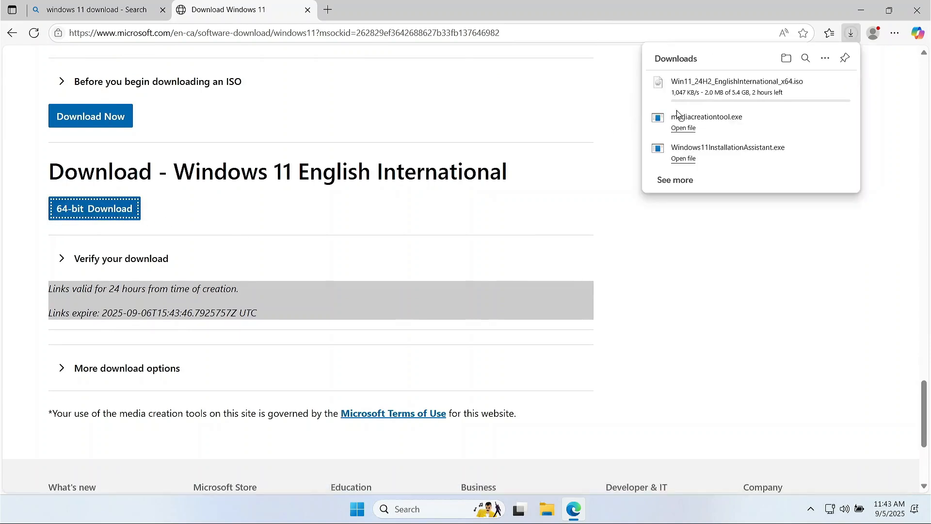
{"action": "mouse_move", "coordinate": [711, 103]}
{"action": "key", "text": "ctrl+super+Right"}
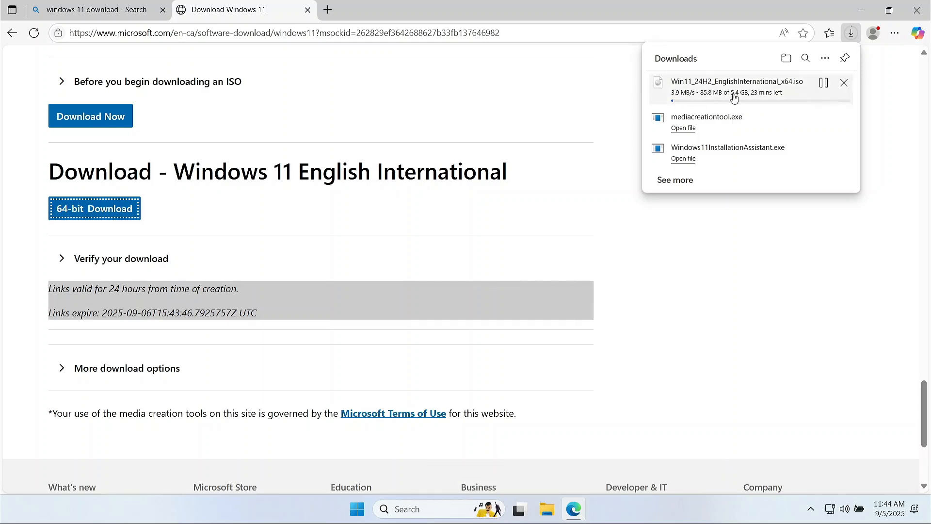
{"action": "left_click", "coordinate": [328, 10]}
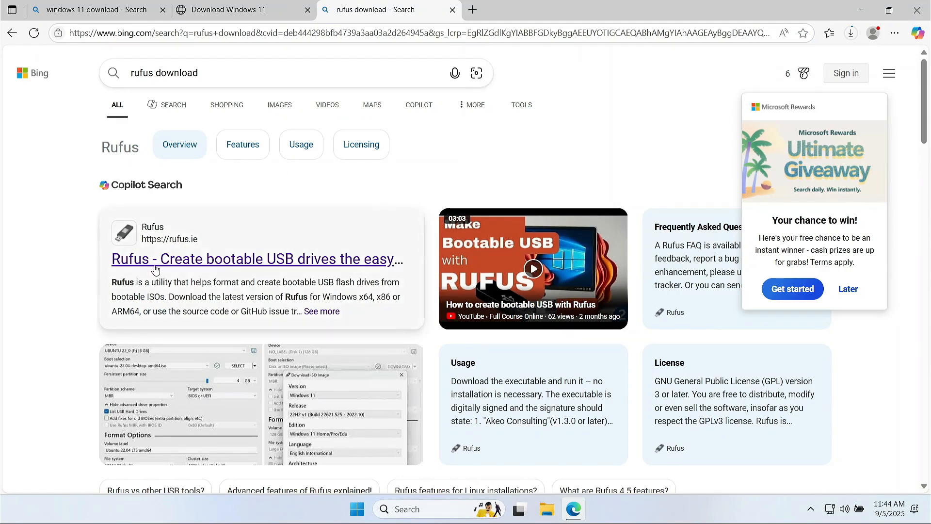
Scroll the Bing results for 'rufus download' to find the rufus.ie entry.
{"action": "scroll", "coordinate": [190, 184], "scroll_direction": "down", "scroll_amount": 3}
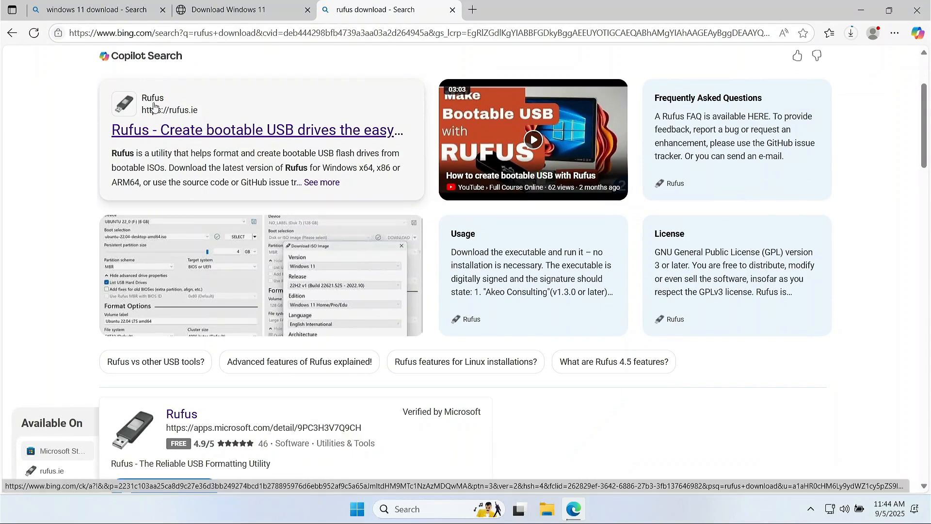
Open rufus.ie and download rufus-4.9.exe from its Latest releases list.
{"action": "left_click", "coordinate": [191, 132]}
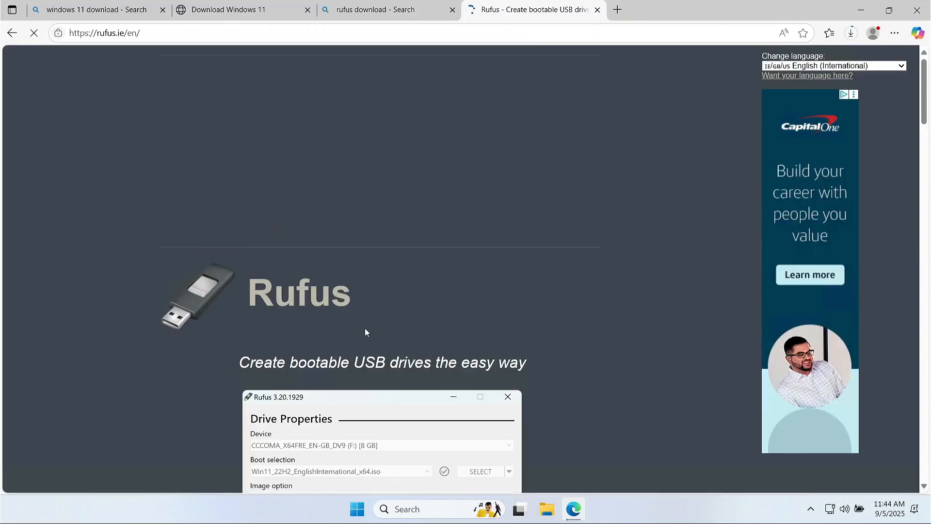
{"action": "scroll", "coordinate": [417, 299], "scroll_direction": "down", "scroll_amount": 5}
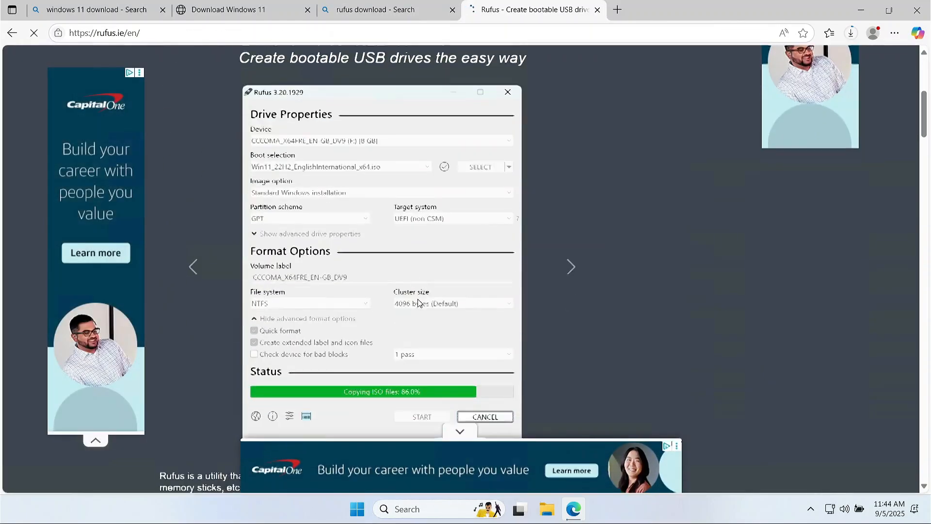
{"action": "scroll", "coordinate": [419, 302], "scroll_direction": "down", "scroll_amount": 10}
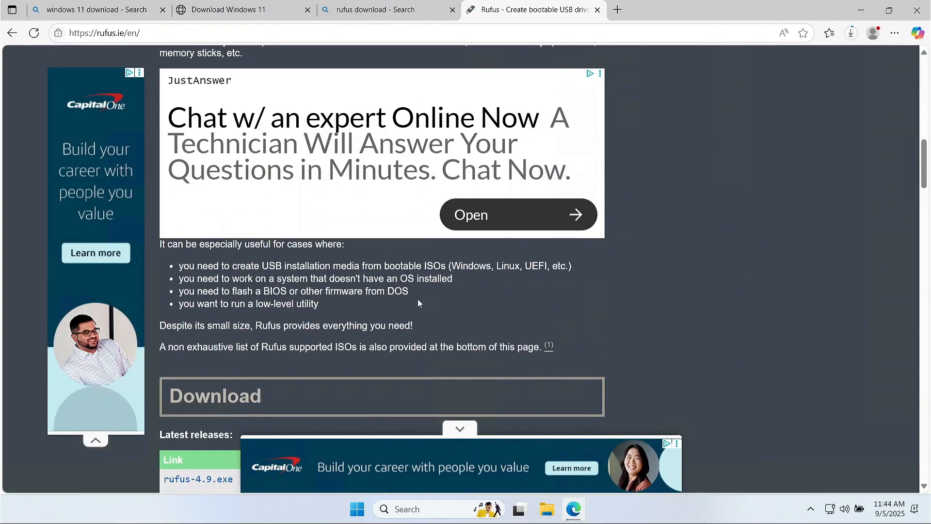
{"action": "scroll", "coordinate": [417, 298], "scroll_direction": "down", "scroll_amount": 3}
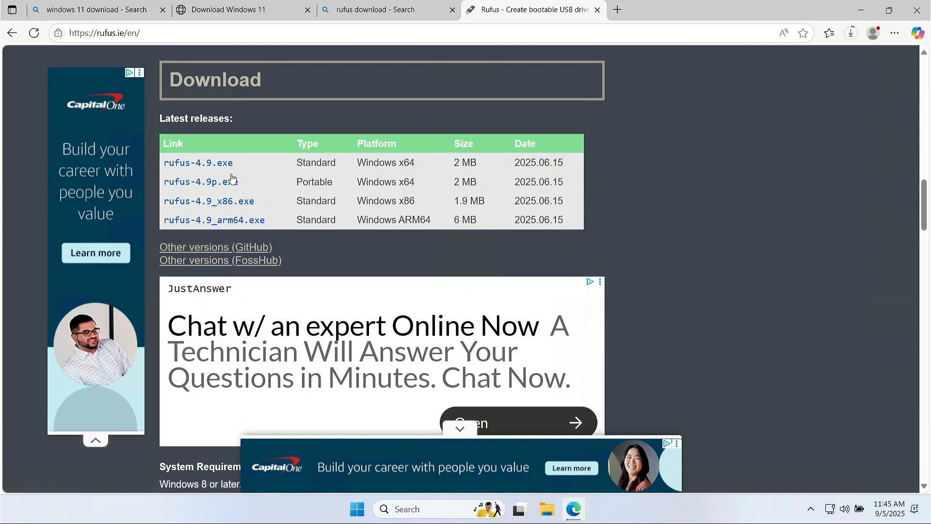
{"action": "left_click", "coordinate": [188, 165]}
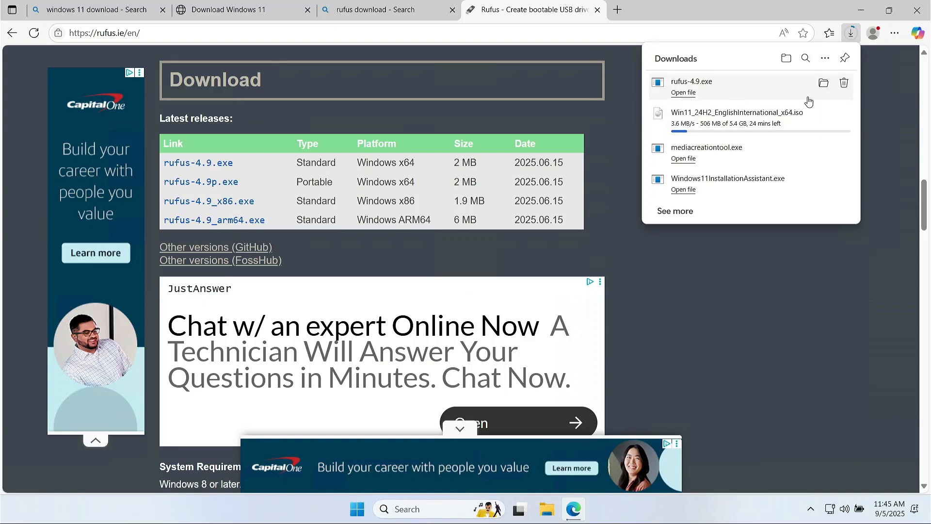
Launch rufus-4.9.exe from the Downloads folder, allowing online update checks.
{"action": "left_click", "coordinate": [823, 82]}
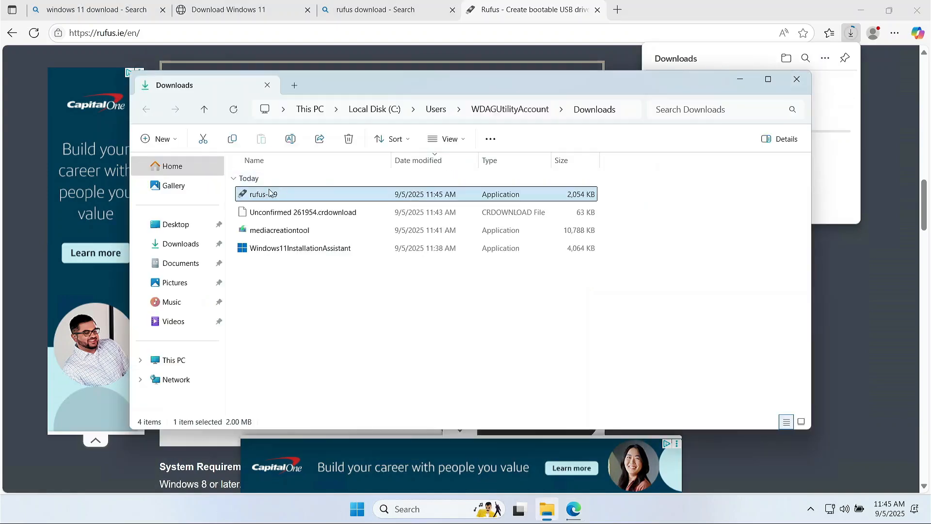
{"action": "double_click", "coordinate": [257, 194]}
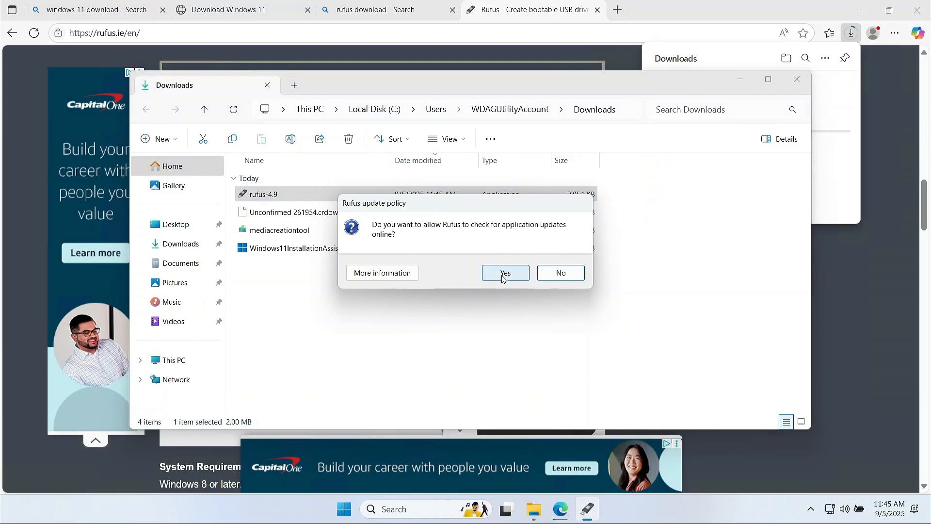
{"action": "left_click", "coordinate": [521, 275]}
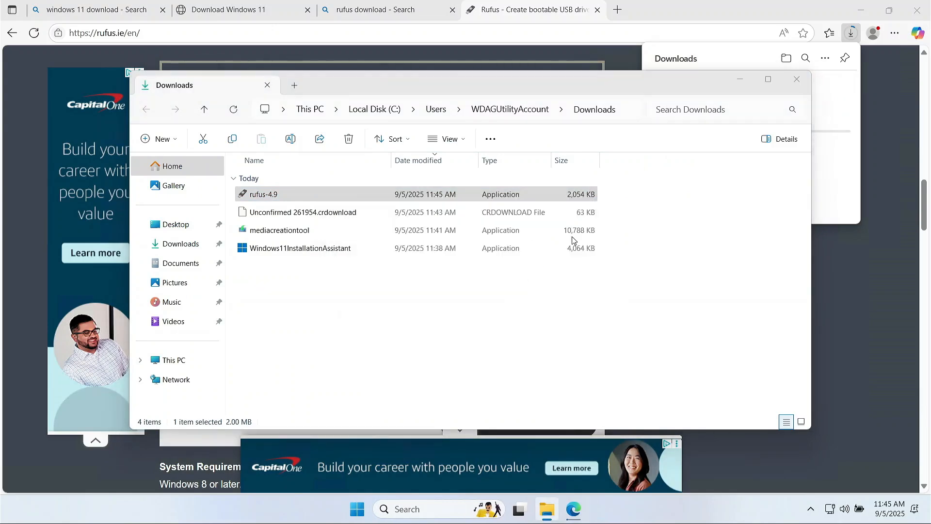
Clear the desktop around Rufus and check its Device list for available drives.
{"action": "left_click", "coordinate": [739, 79]}
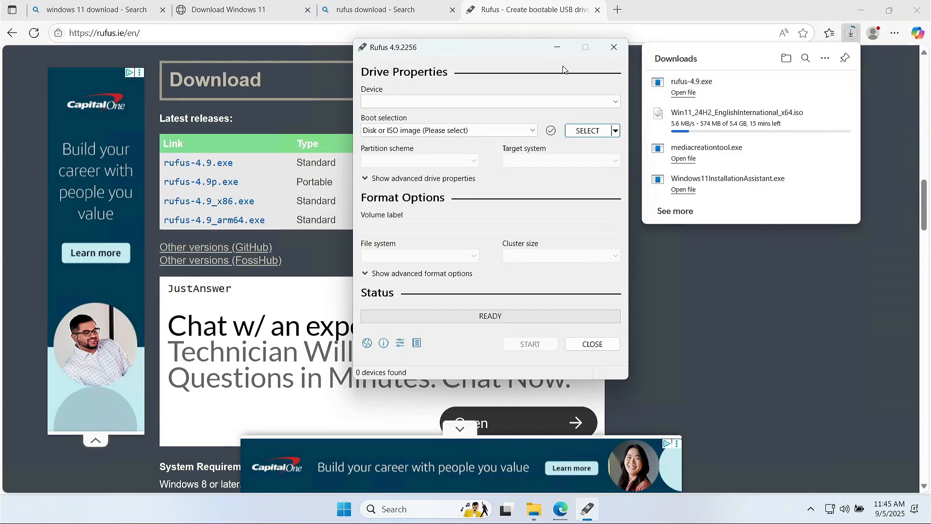
{"action": "left_click_drag", "start_coordinate": [526, 54], "coordinate": [398, 70]}
{"action": "left_click", "coordinate": [861, 10]}
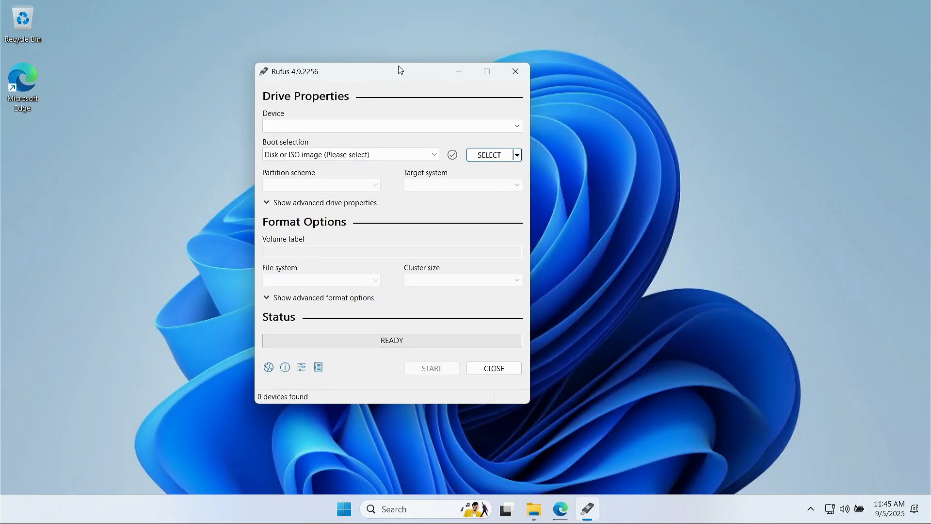
{"action": "left_click", "coordinate": [350, 130]}
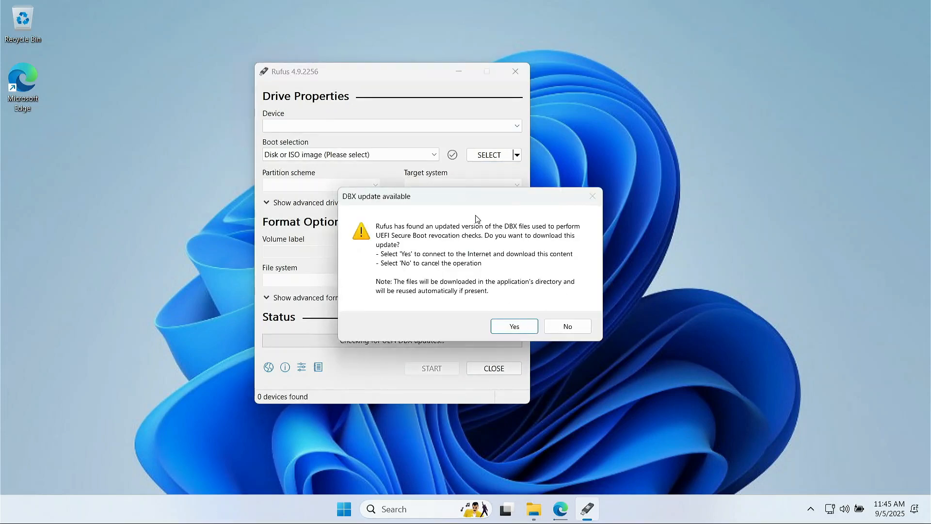
Decline the DBX update, then bring Edge back and check its Downloads list.
{"action": "left_click", "coordinate": [562, 326]}
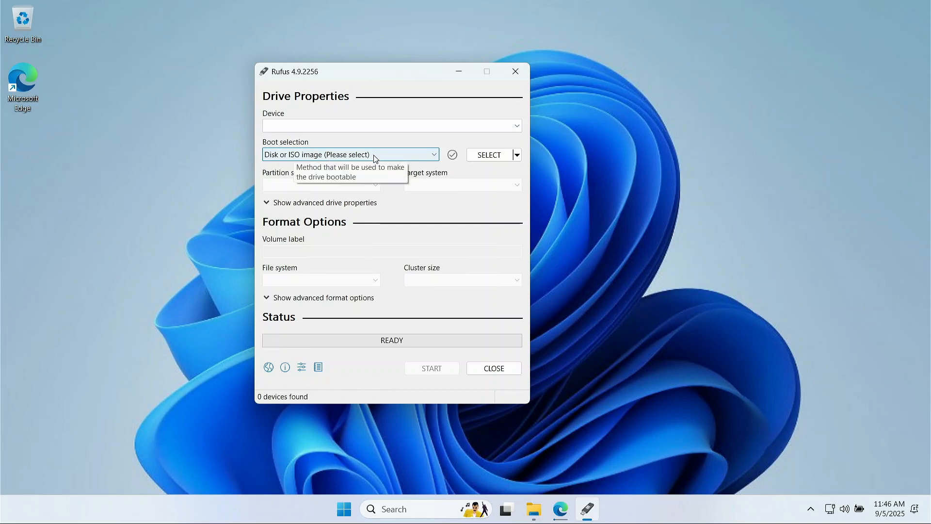
{"action": "mouse_move", "coordinate": [561, 512]}
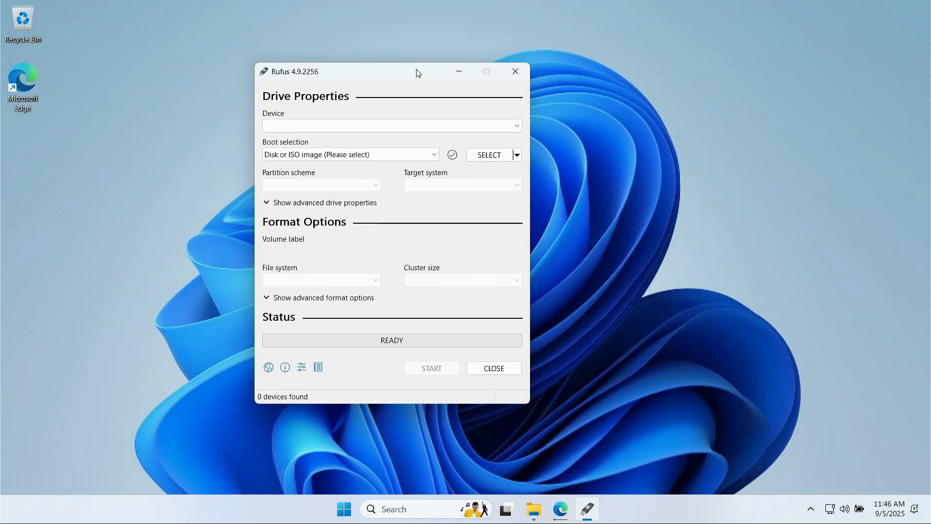
{"action": "left_click_drag", "start_coordinate": [417, 72], "coordinate": [444, 65]}
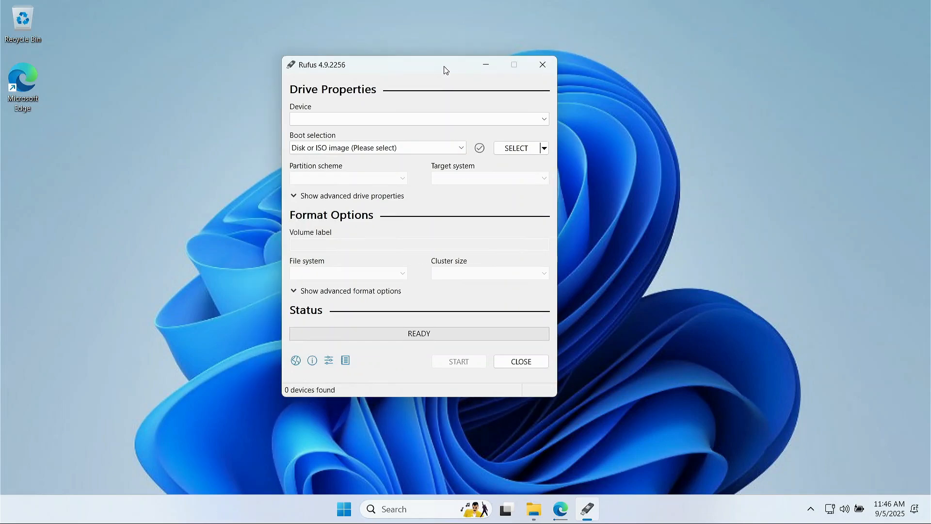
{"action": "left_click", "coordinate": [560, 508]}
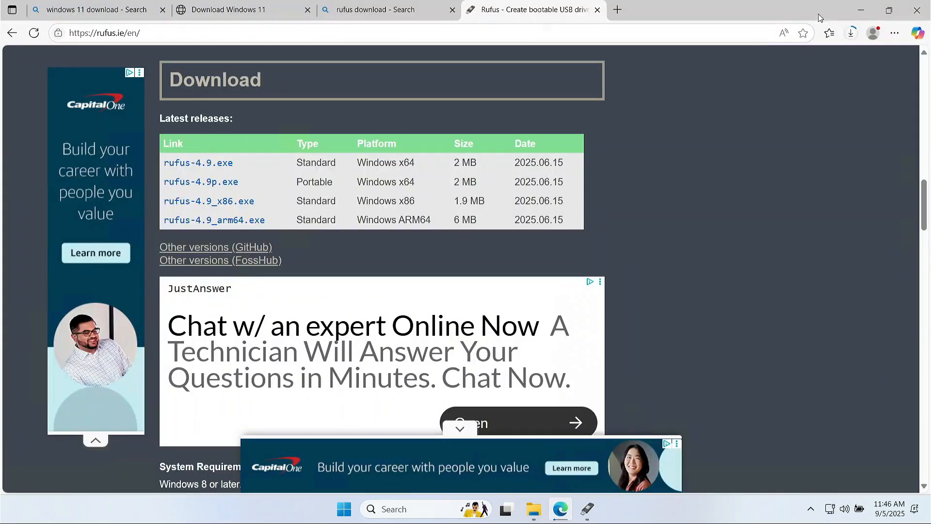
{"action": "left_click", "coordinate": [849, 33]}
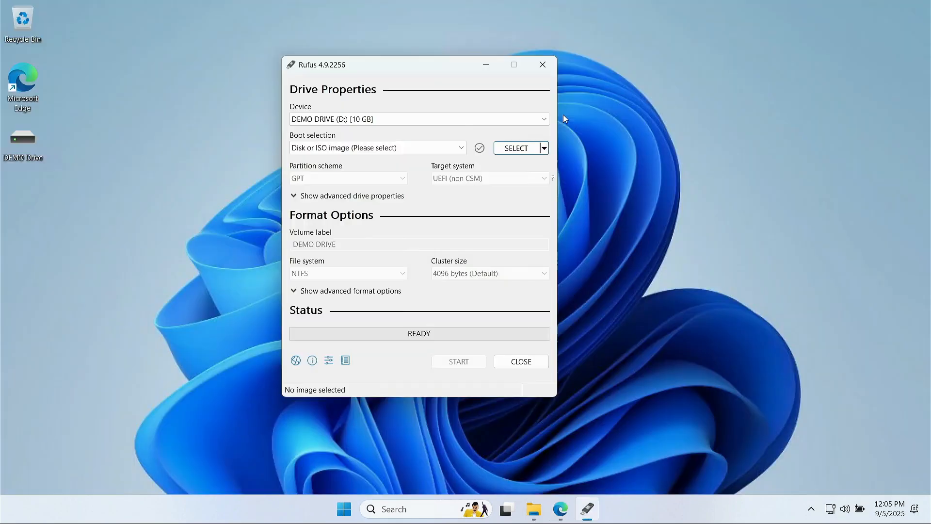
Keep 'Disk or ISO image' and load Win11_24H2_EnglishInternational_x64.iso from Downloads.
{"action": "left_click_drag", "start_coordinate": [431, 65], "coordinate": [402, 58]}
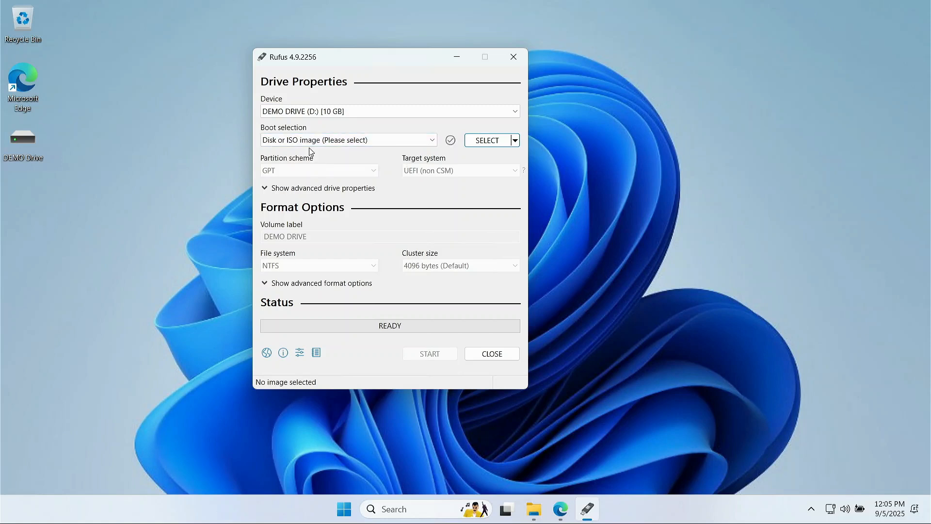
{"action": "left_click", "coordinate": [328, 142]}
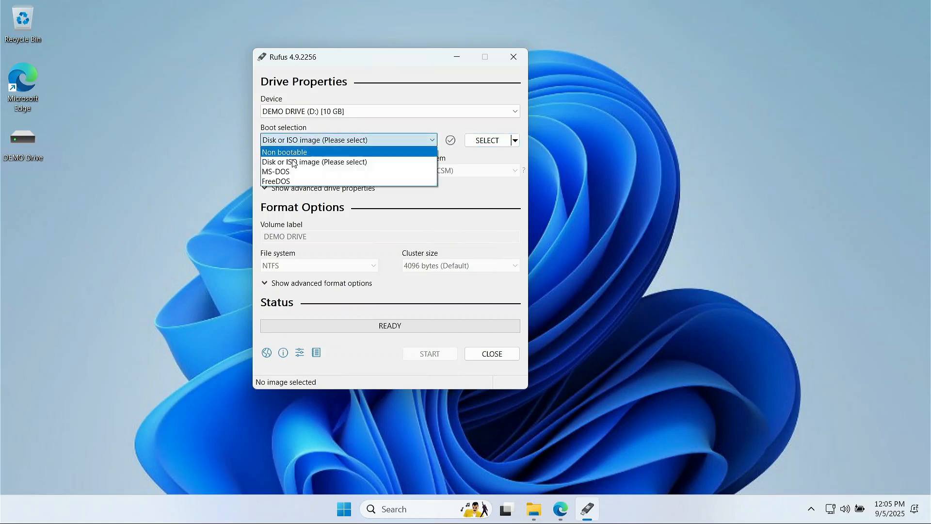
{"action": "left_click", "coordinate": [305, 163]}
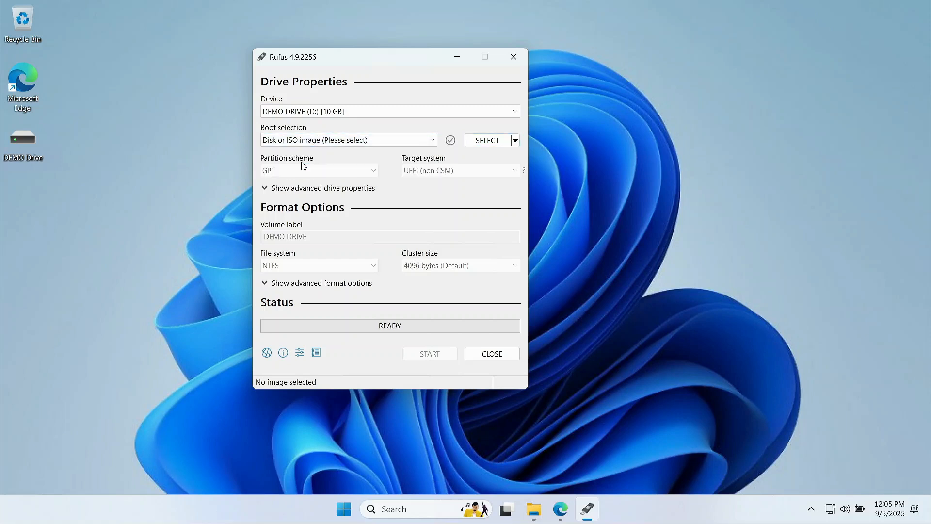
{"action": "left_click", "coordinate": [493, 142]}
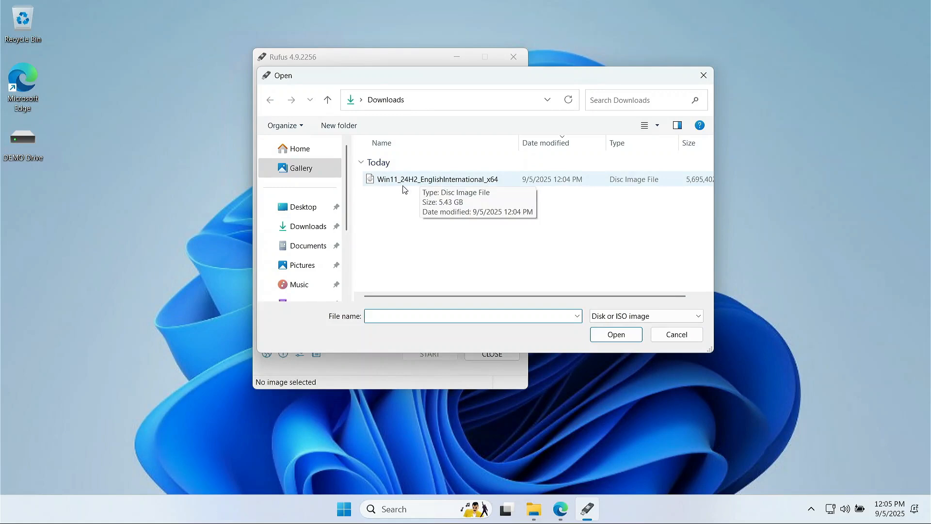
{"action": "left_click", "coordinate": [416, 185]}
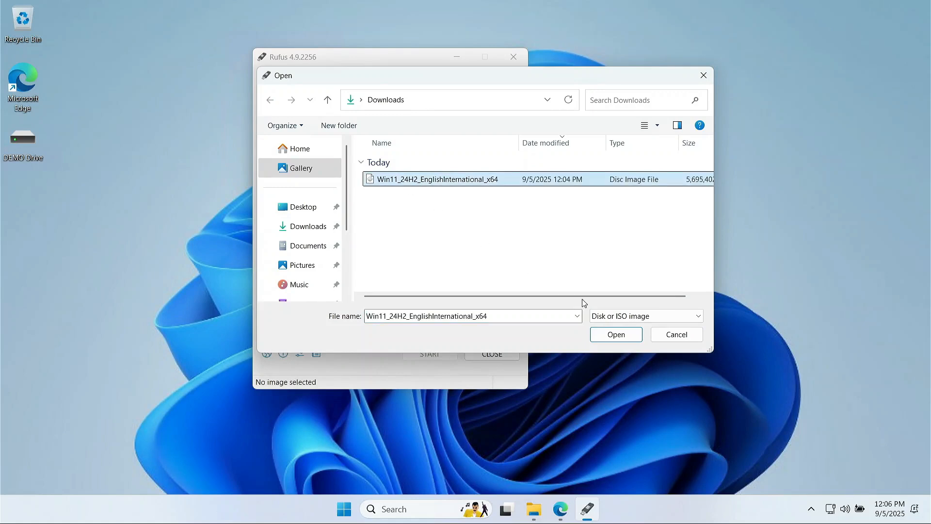
{"action": "left_click", "coordinate": [617, 334]}
{"action": "left_click_drag", "start_coordinate": [430, 62], "coordinate": [349, 56]}
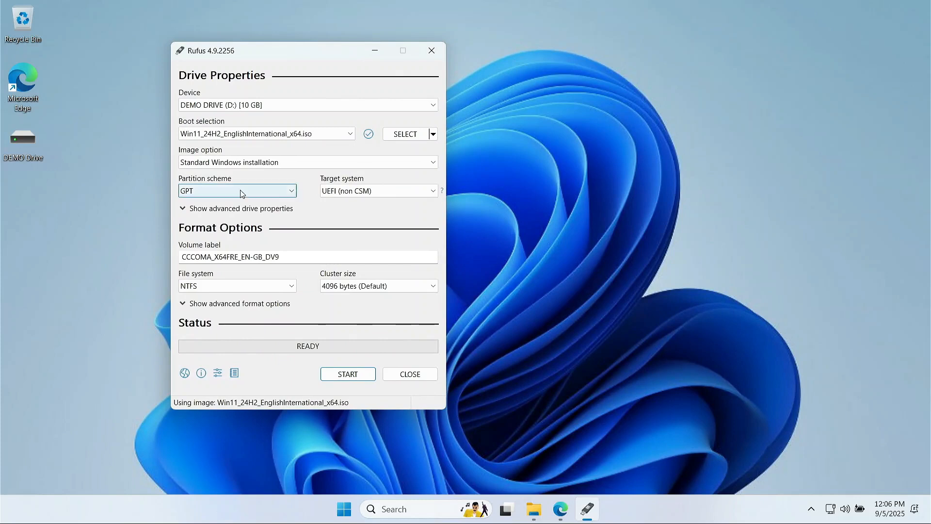
Keep GPT as partition scheme and UEFI (non CSM) as target system.
{"action": "left_click", "coordinate": [200, 190]}
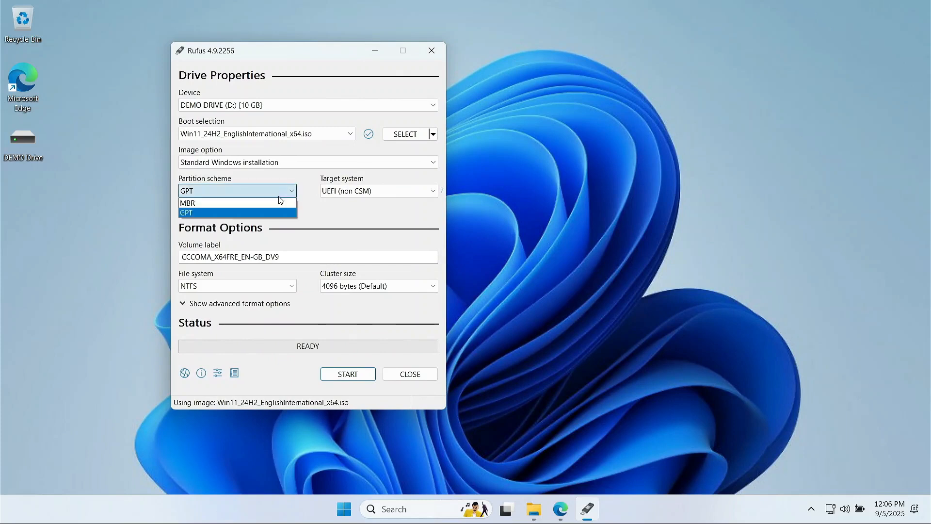
{"action": "left_click", "coordinate": [203, 213]}
{"action": "left_click", "coordinate": [398, 191]}
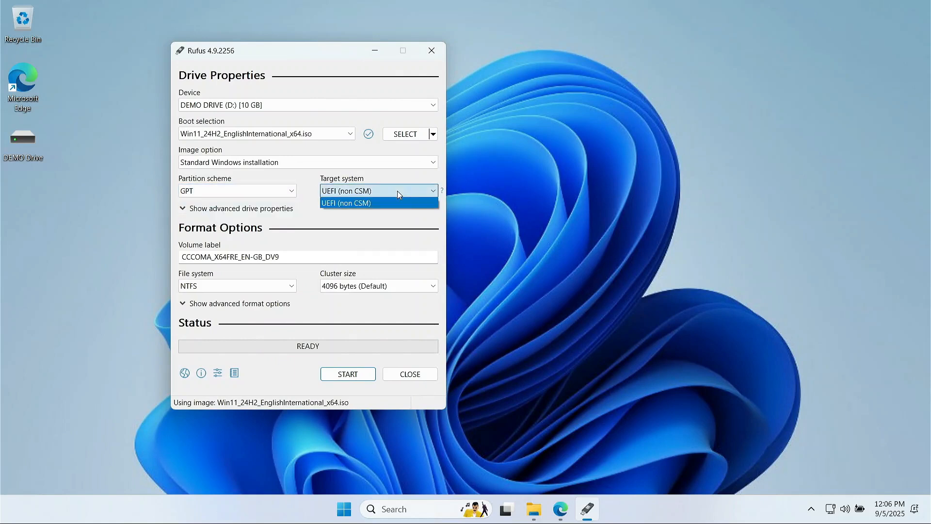
{"action": "left_click", "coordinate": [358, 208]}
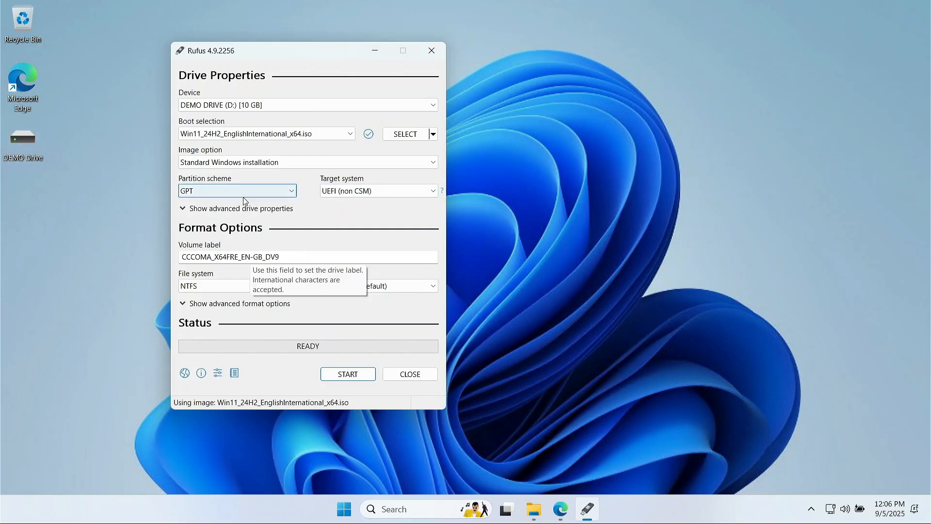
Set the volume label to WIN 11, keep NTFS, and show advanced format options.
{"action": "left_click", "coordinate": [265, 257]}
{"action": "left_click_drag", "start_coordinate": [281, 257], "coordinate": [171, 254]}
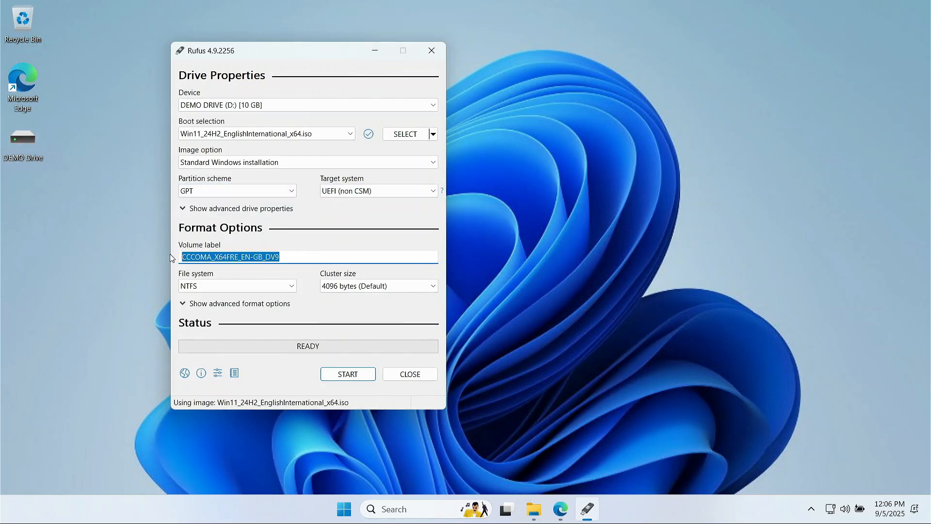
{"action": "type", "text": "WIN 11"}
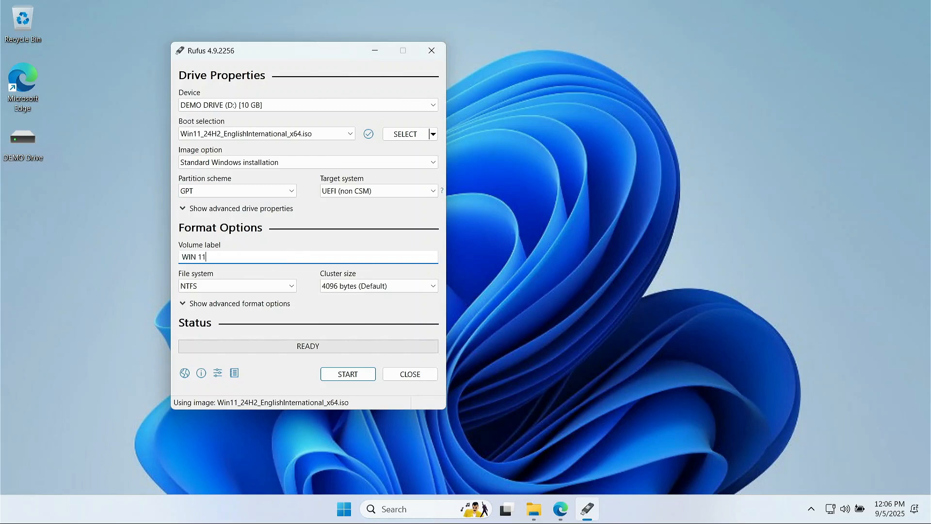
{"action": "left_click", "coordinate": [279, 286]}
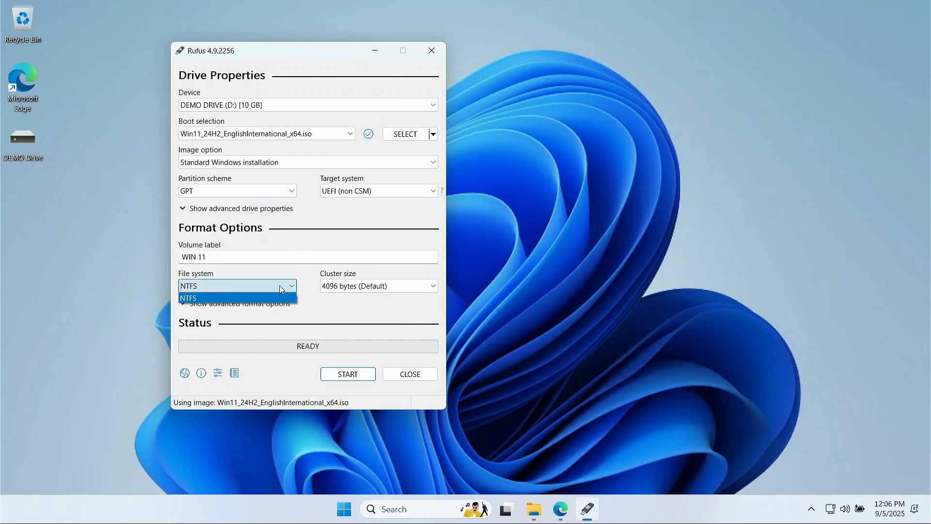
{"action": "left_click", "coordinate": [332, 312]}
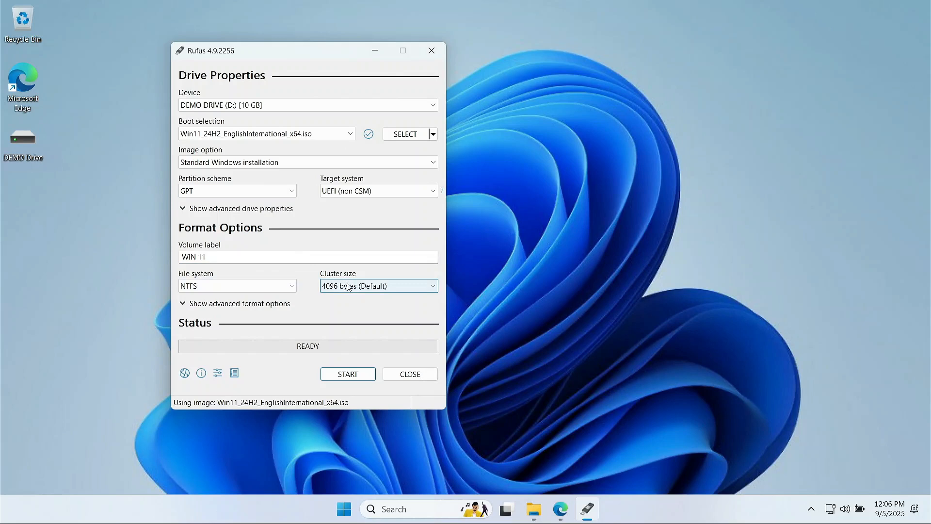
{"action": "left_click", "coordinate": [204, 304]}
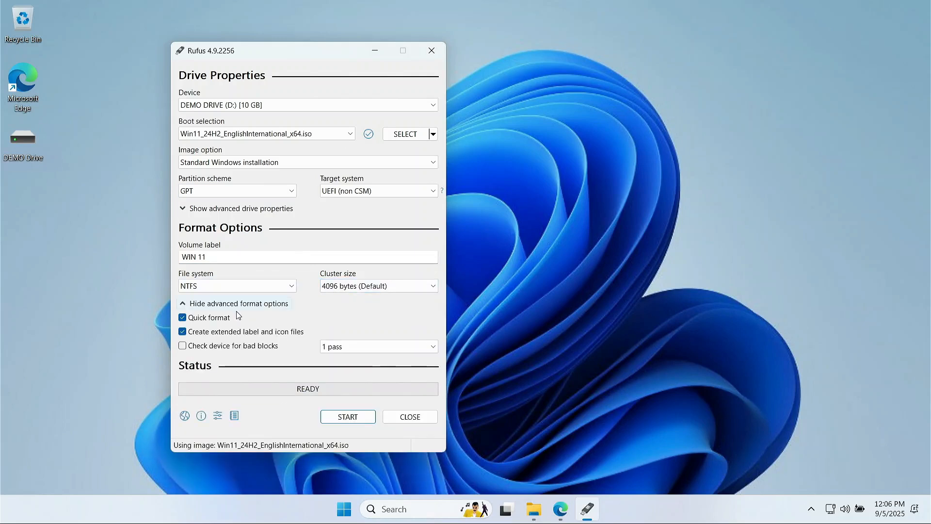
{"action": "left_click_drag", "start_coordinate": [335, 61], "coordinate": [303, 41]}
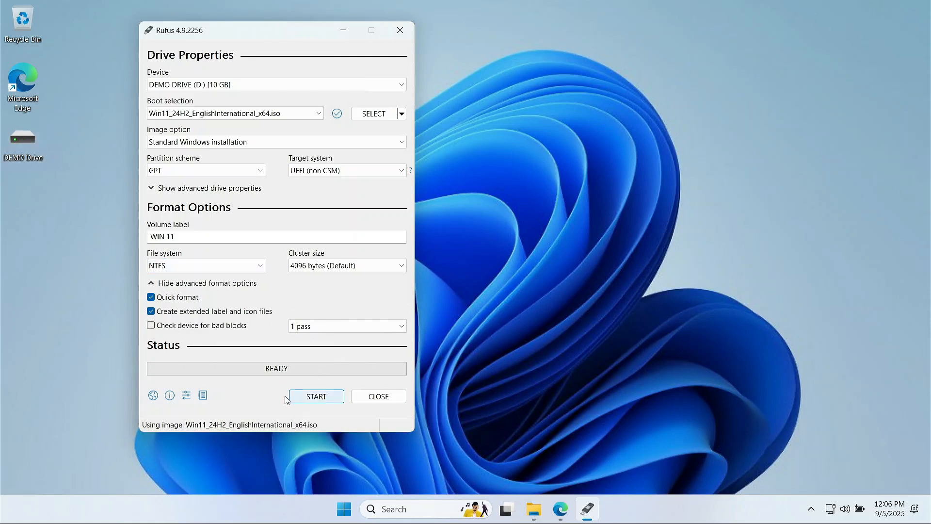
Start the build, removing the RAM/Secure Boot/TPM and online-account requirements.
{"action": "left_click", "coordinate": [314, 397]}
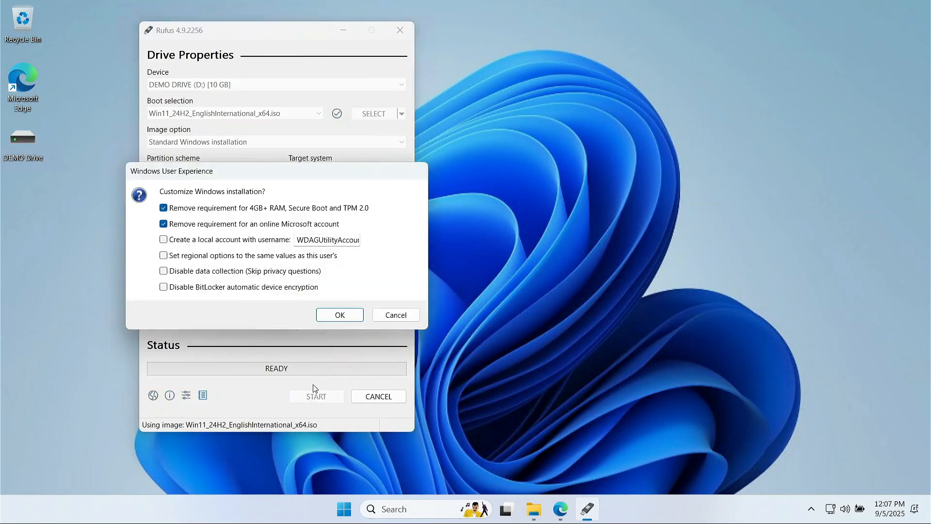
{"action": "left_click_drag", "start_coordinate": [269, 173], "coordinate": [280, 168]}
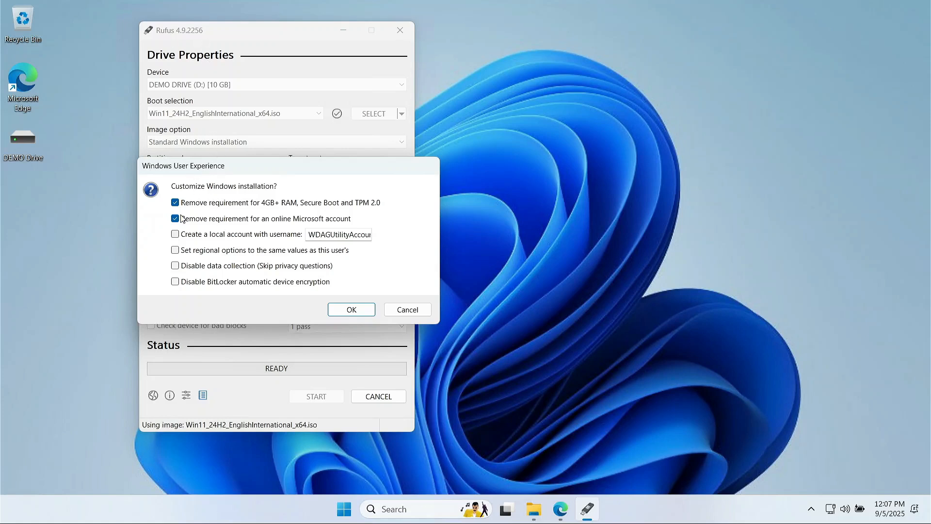
{"action": "left_click", "coordinate": [351, 310]}
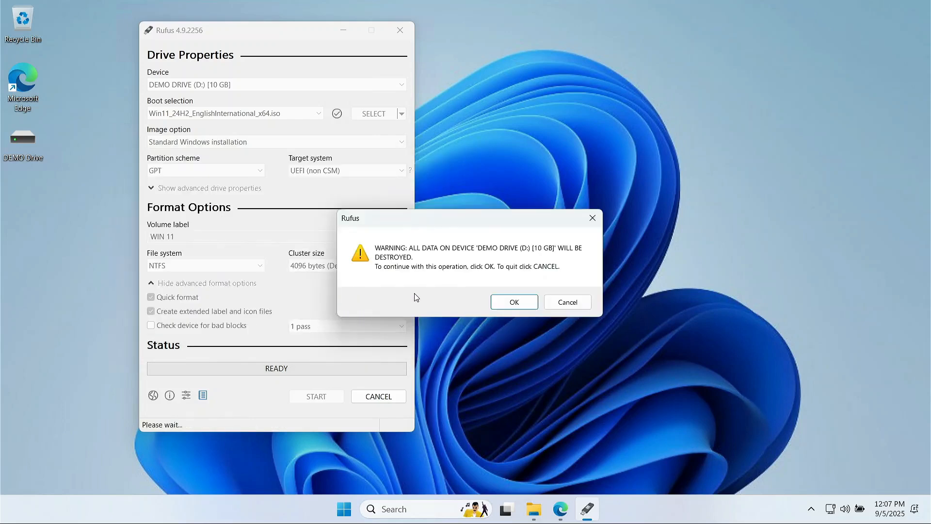
Confirm erasing DEMO DRIVE (D:), write the image, then close Rufus at READY.
{"action": "left_click_drag", "start_coordinate": [489, 216], "coordinate": [340, 210]}
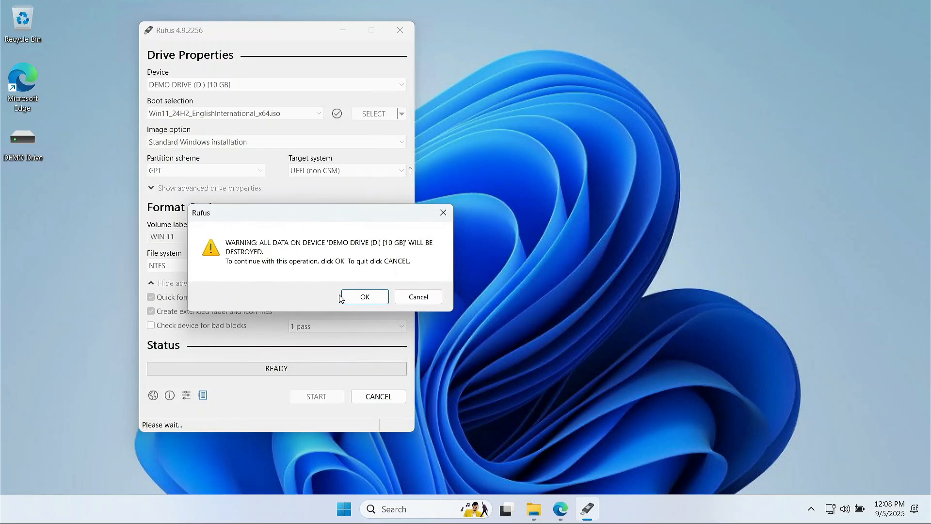
{"action": "left_click", "coordinate": [364, 297]}
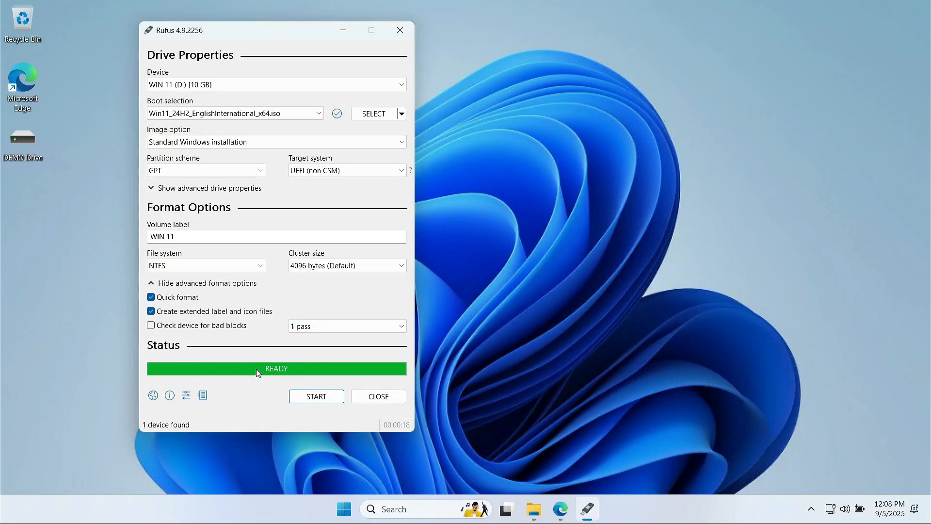
{"action": "left_click", "coordinate": [324, 397]}
Close Rufus, check the WIN 11 (D:) drive's files, and bring up the Windows 11 x64 VM.
{"action": "left_click", "coordinate": [377, 398]}
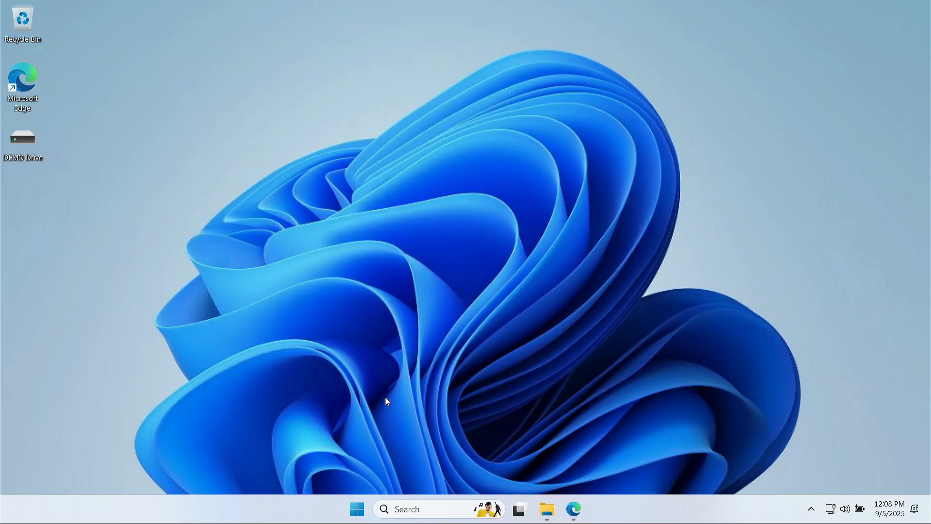
{"action": "double_click", "coordinate": [25, 137]}
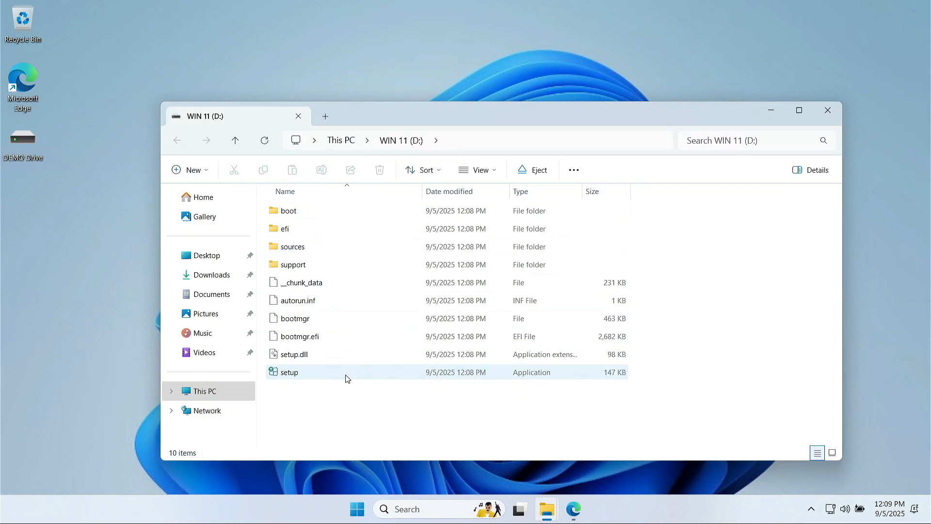
{"action": "mouse_move", "coordinate": [346, 378]}
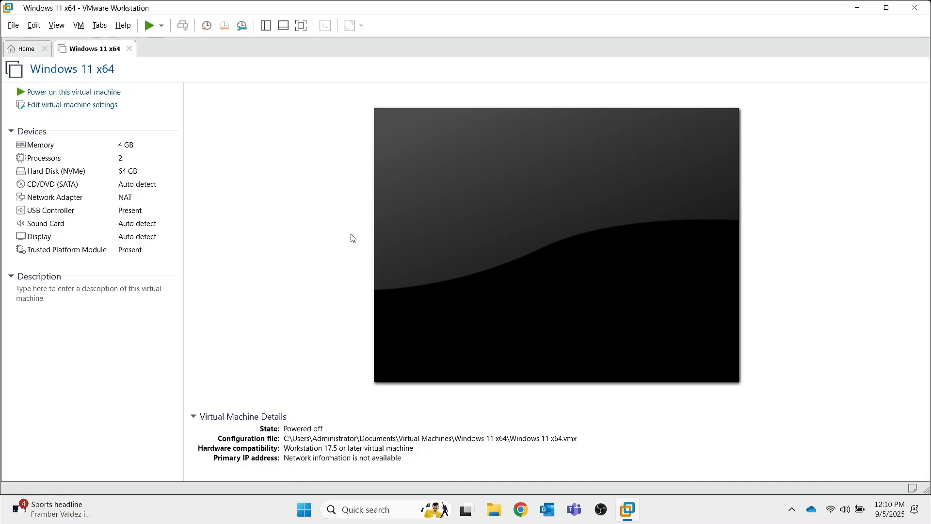
Start the Windows 11 x64 VM with the device disconnected, maximize VMware, and dismiss the hint bar.
{"action": "left_click", "coordinate": [60, 92]}
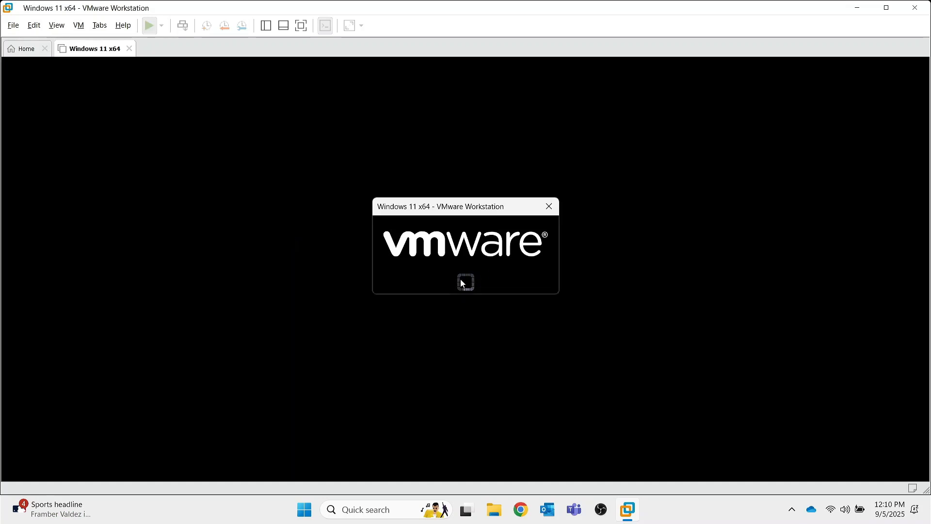
{"action": "left_click", "coordinate": [480, 279]}
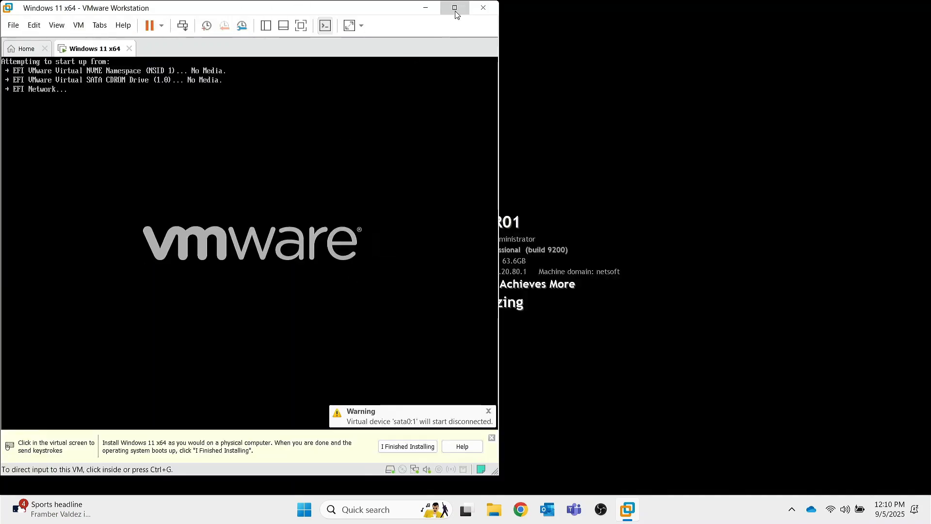
{"action": "left_click", "coordinate": [455, 8]}
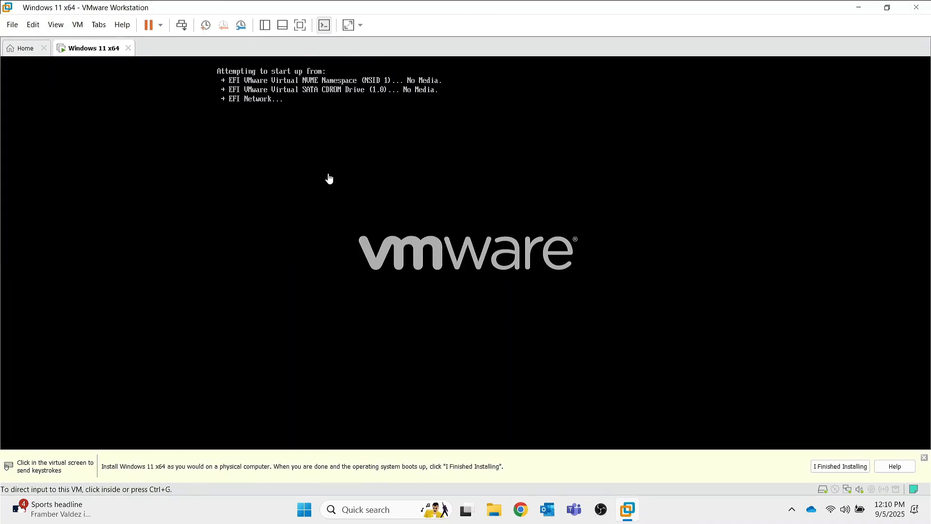
{"action": "left_click", "coordinate": [924, 458]}
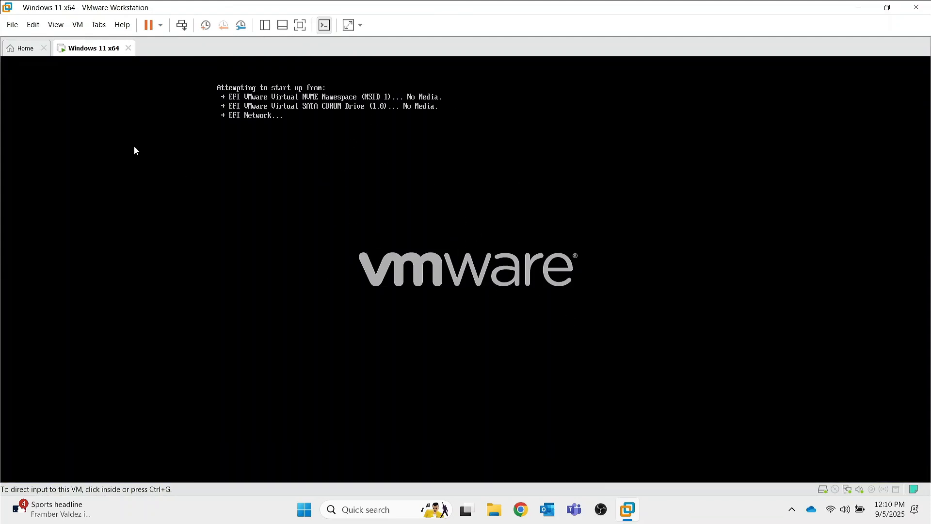
Point the VM's CD/DVD (SATA) drive at the Microsoft Windows 11 Enterprise x64.iso image and mark it Connected.
{"action": "right_click", "coordinate": [82, 52]}
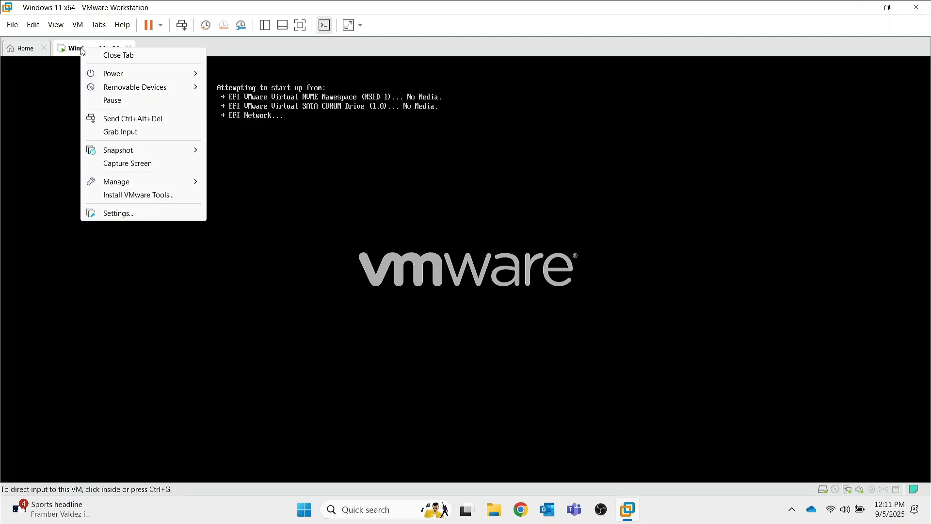
{"action": "left_click", "coordinate": [125, 218]}
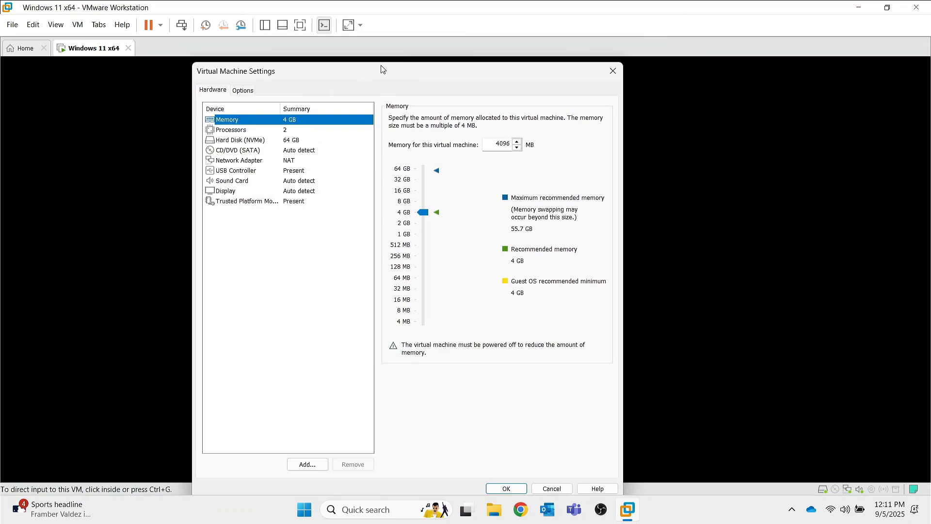
{"action": "left_click", "coordinate": [232, 147]}
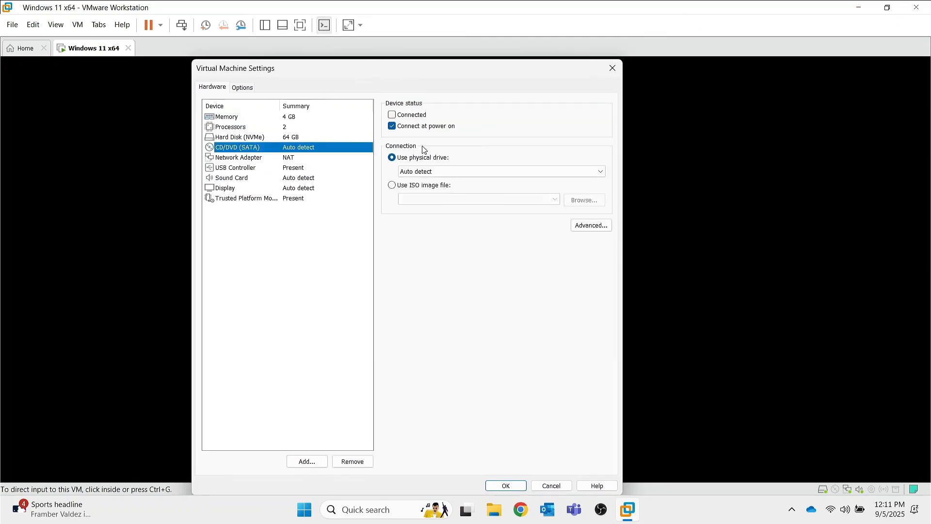
{"action": "left_click", "coordinate": [409, 185]}
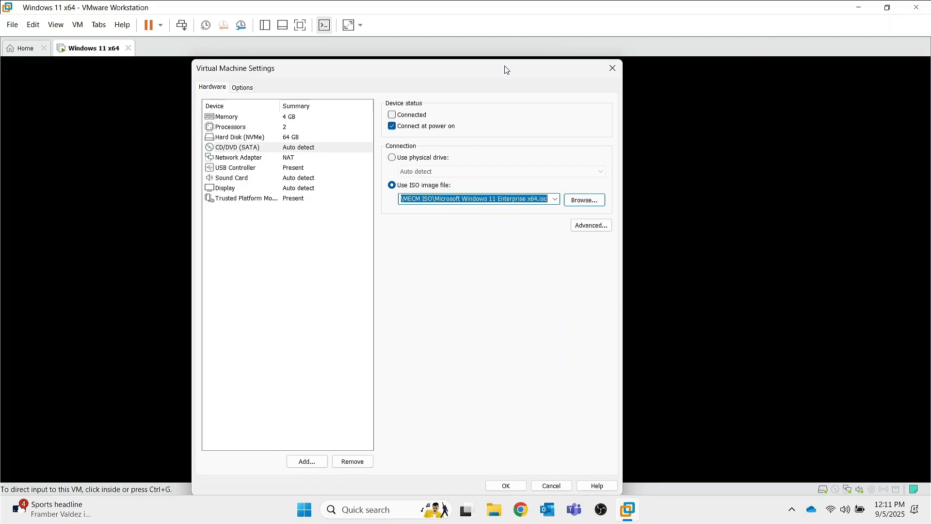
{"action": "left_click", "coordinate": [392, 115]}
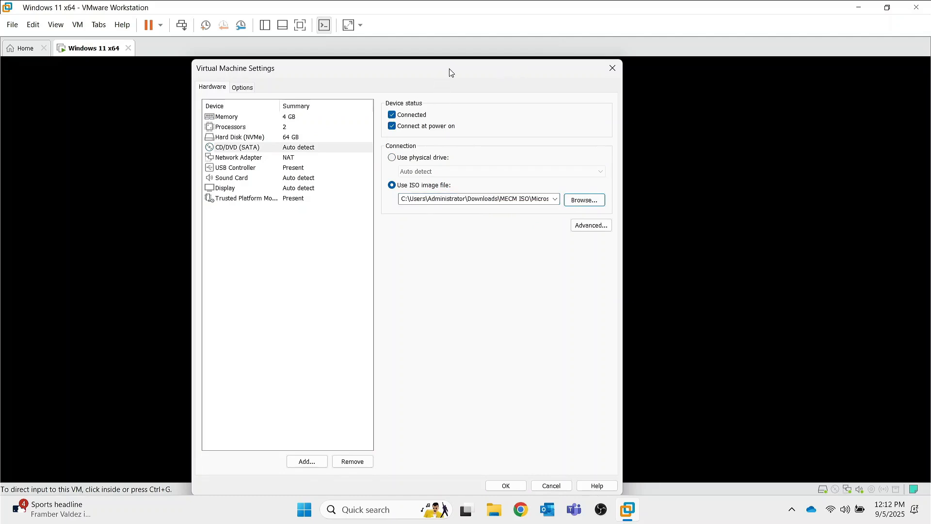
{"action": "left_click", "coordinate": [506, 486]}
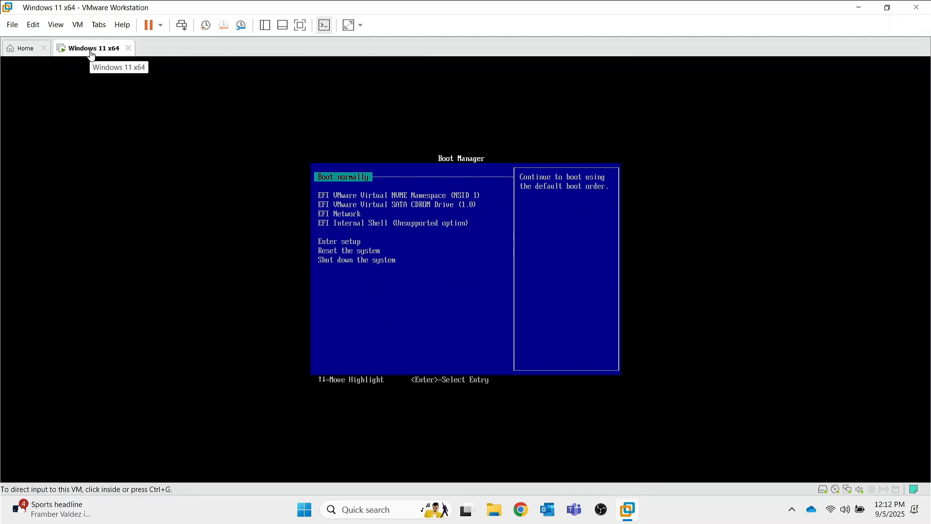
Restart the VM with Ctrl+Alt+Del and press a key to boot from the Windows disc.
{"action": "left_click", "coordinate": [182, 25]}
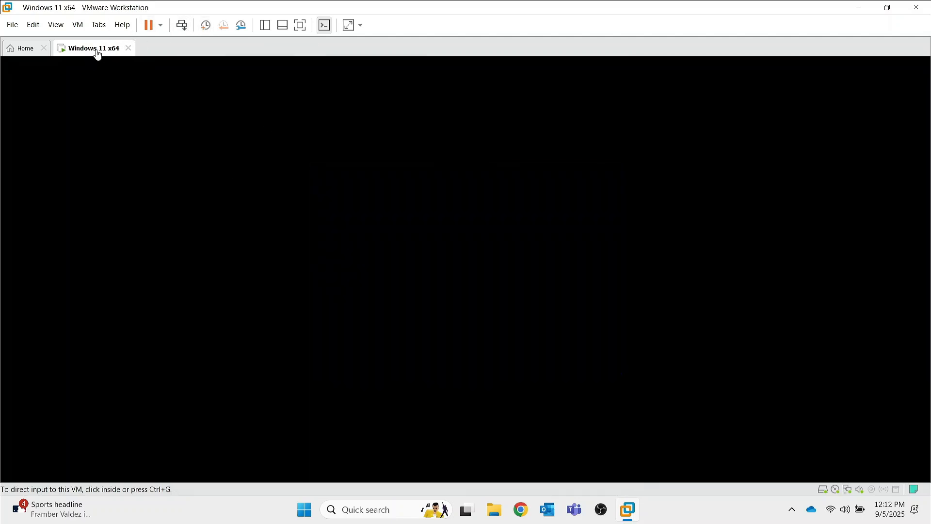
{"action": "left_click", "coordinate": [321, 235]}
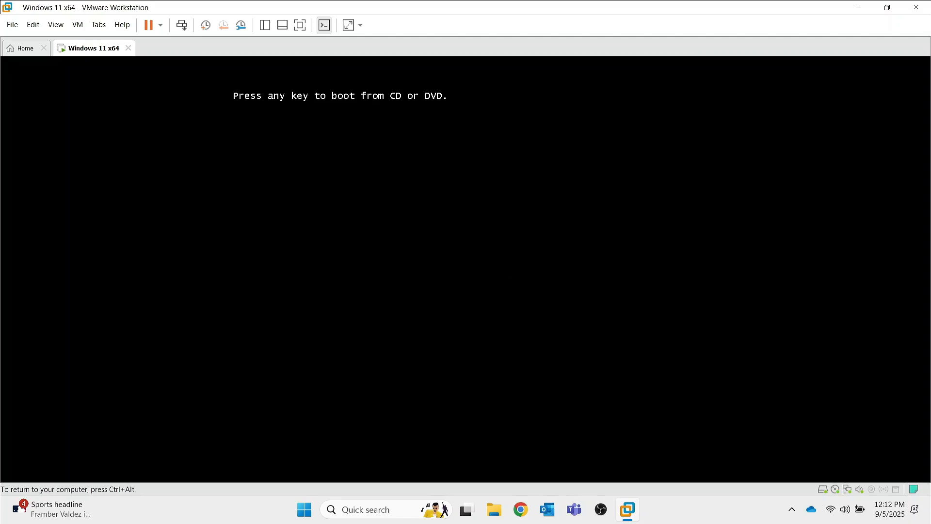
{"action": "key", "text": "Return"}
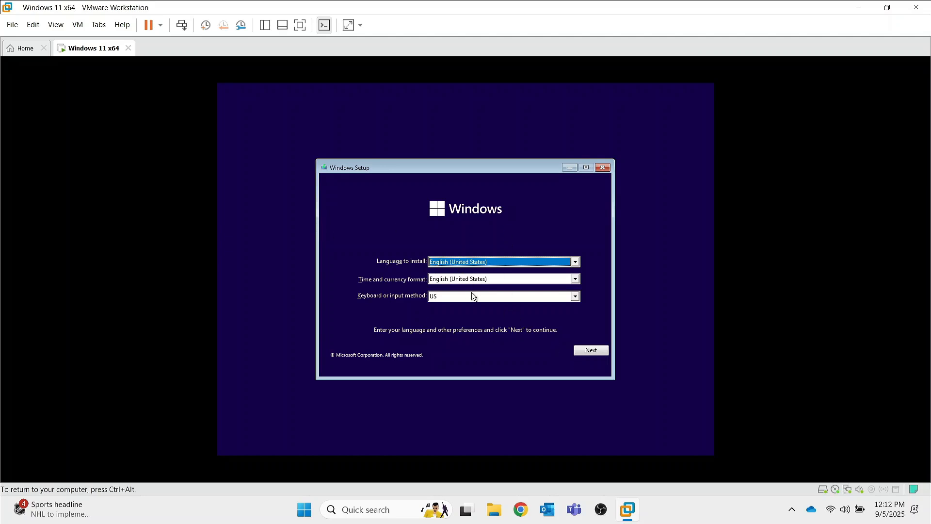
Keep the default language settings and start installation without a product key.
{"action": "left_click", "coordinate": [584, 353]}
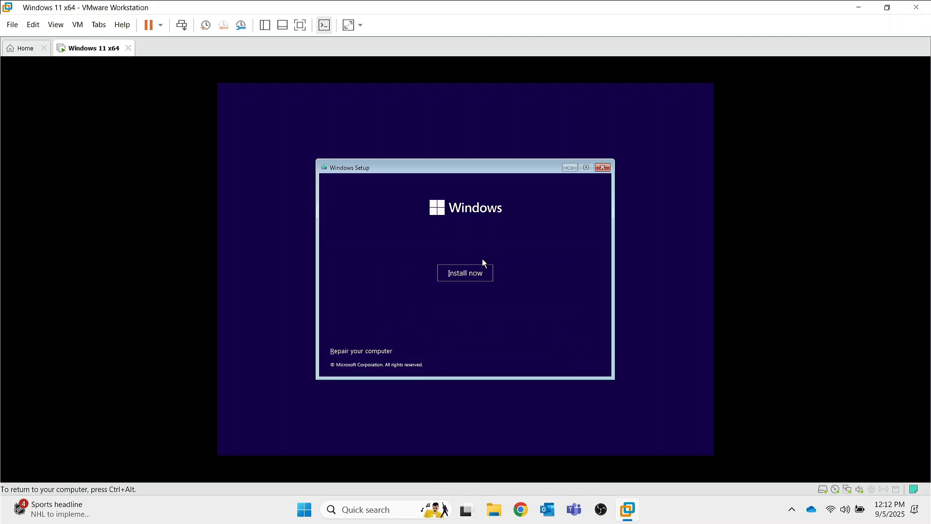
{"action": "left_click", "coordinate": [463, 277]}
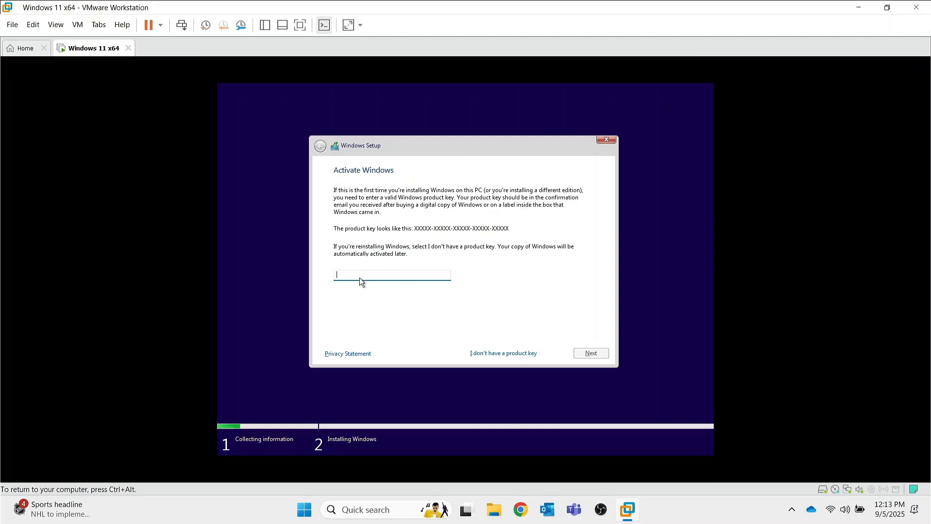
{"action": "left_click", "coordinate": [503, 354]}
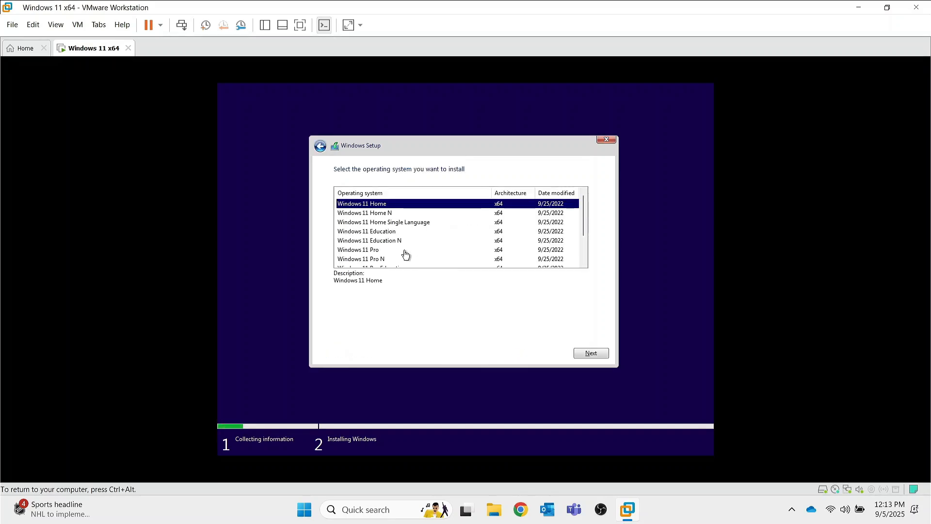
Select Windows 11 Pro as the edition to install.
{"action": "scroll", "coordinate": [402, 253], "scroll_direction": "down", "scroll_amount": 2}
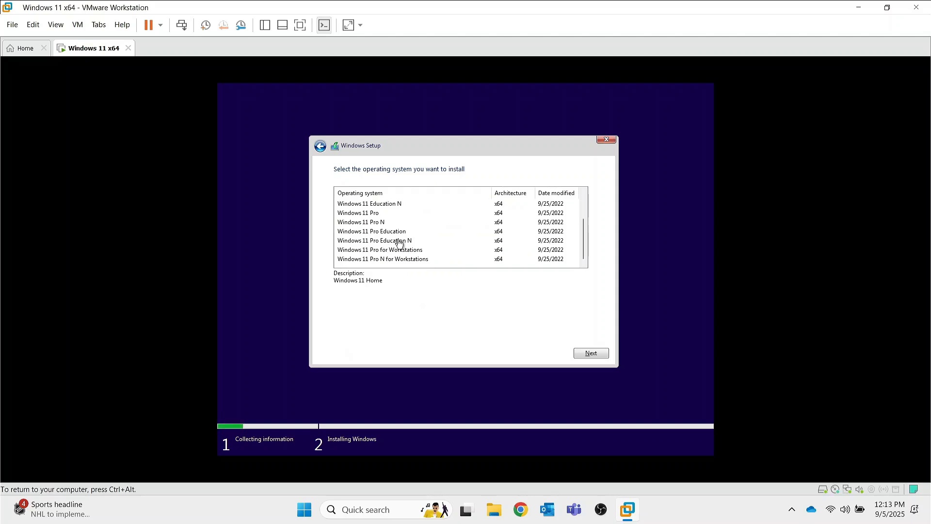
{"action": "scroll", "coordinate": [400, 243], "scroll_direction": "up", "scroll_amount": 2}
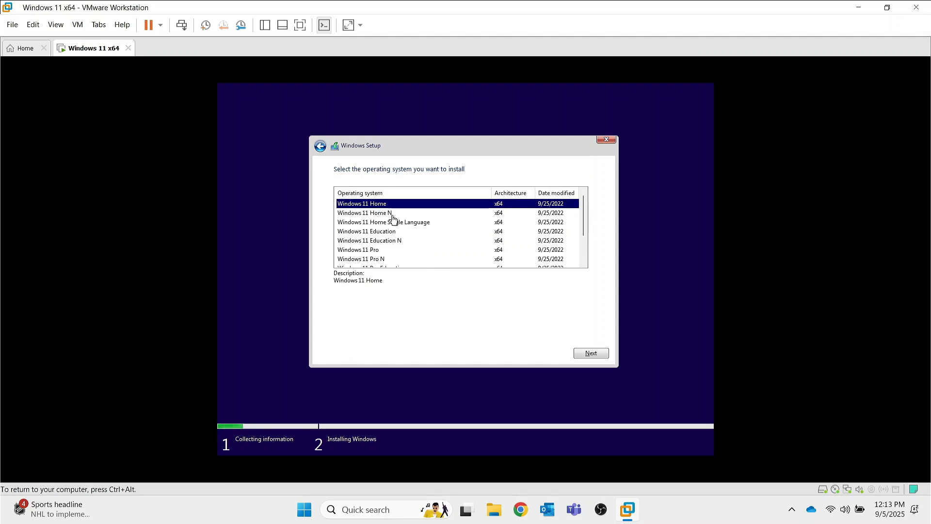
{"action": "left_click", "coordinate": [378, 250]}
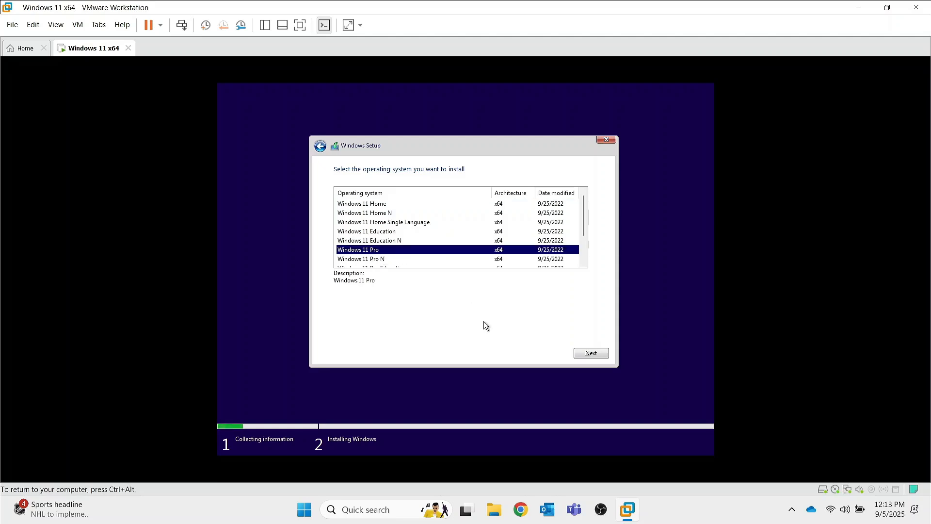
{"action": "left_click", "coordinate": [603, 356]}
Accept the license terms and run a Custom install onto Drive 0 Unallocated Space.
{"action": "left_click", "coordinate": [349, 336]}
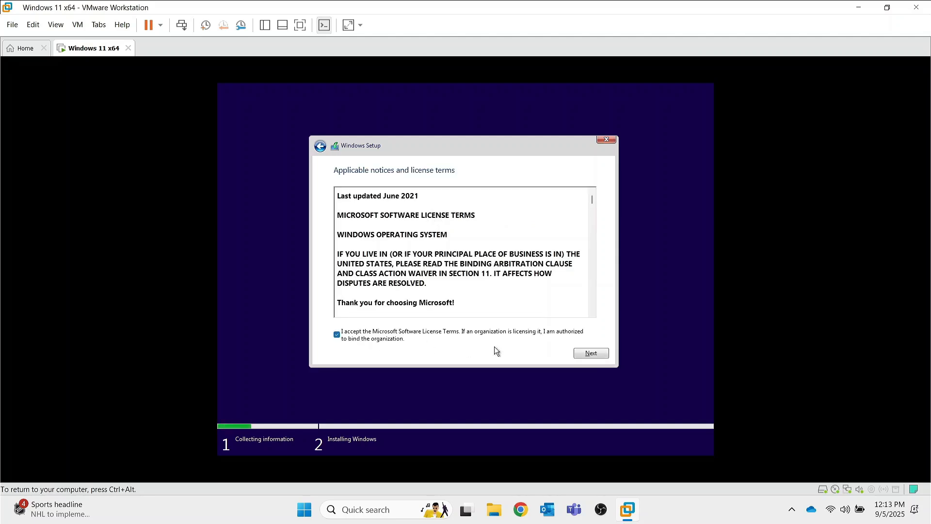
{"action": "left_click", "coordinate": [581, 352]}
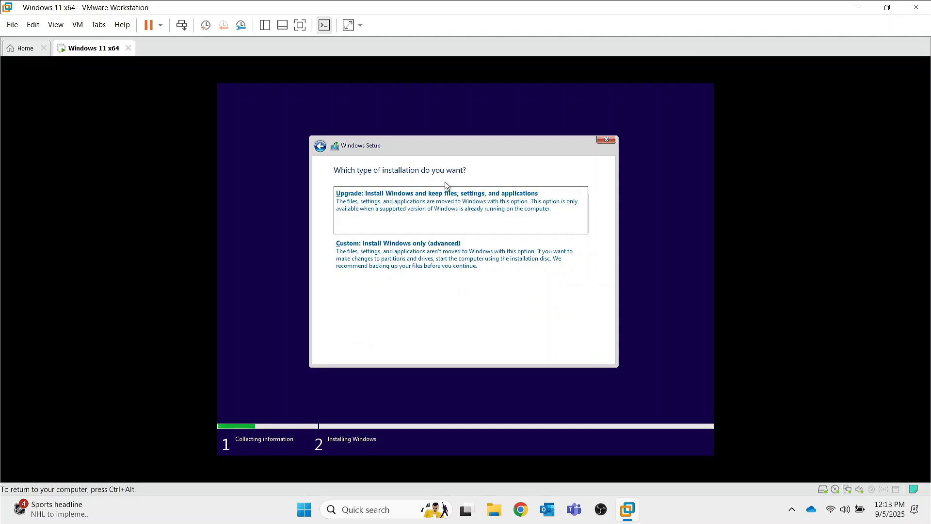
{"action": "left_click", "coordinate": [419, 250]}
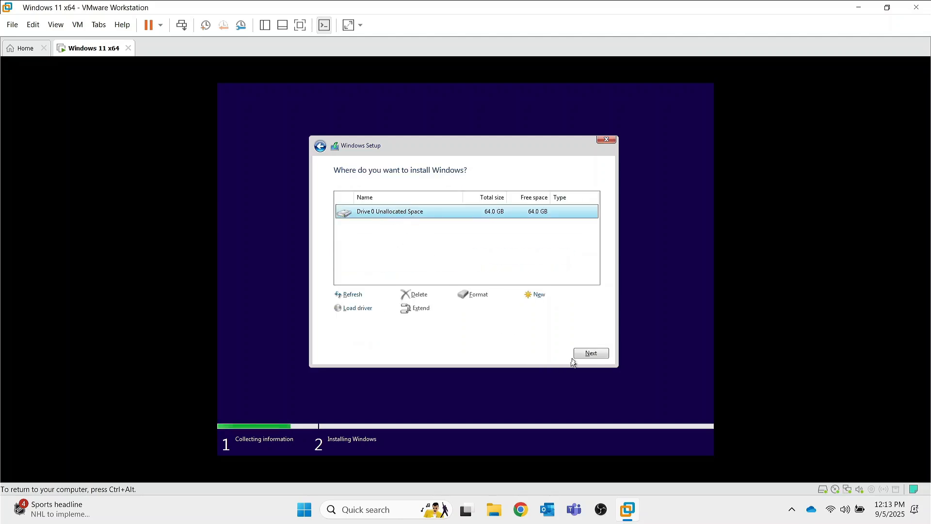
{"action": "left_click", "coordinate": [589, 354]}
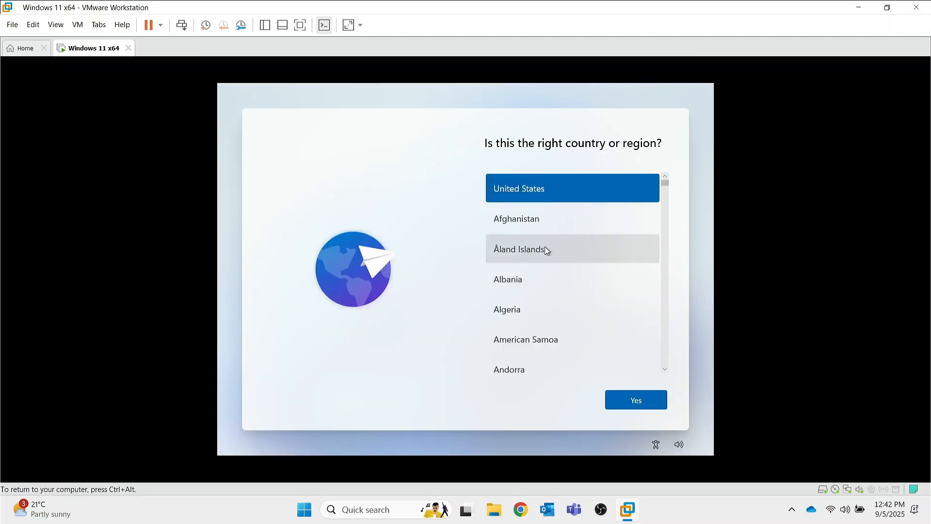
Confirm United States region and US keyboard, skip a second layout, and pass the network page.
{"action": "left_click", "coordinate": [642, 411]}
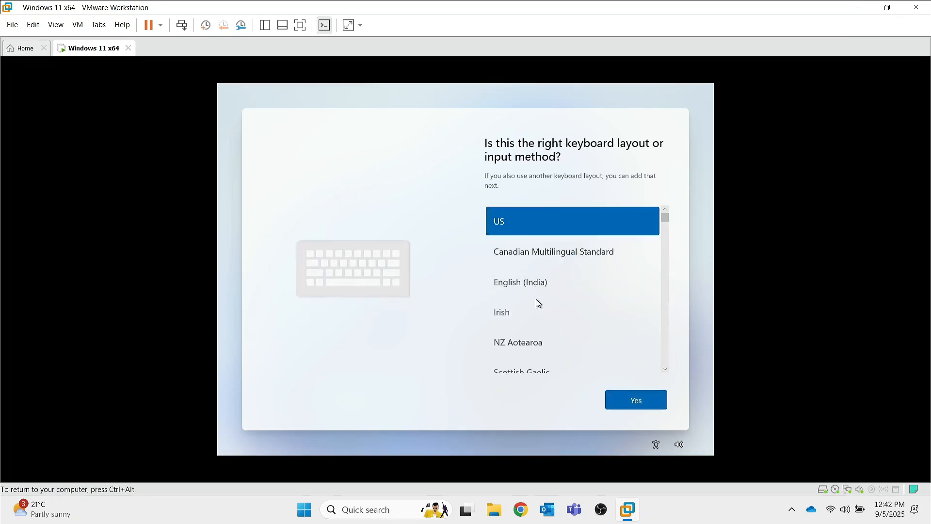
{"action": "left_click", "coordinate": [630, 402]}
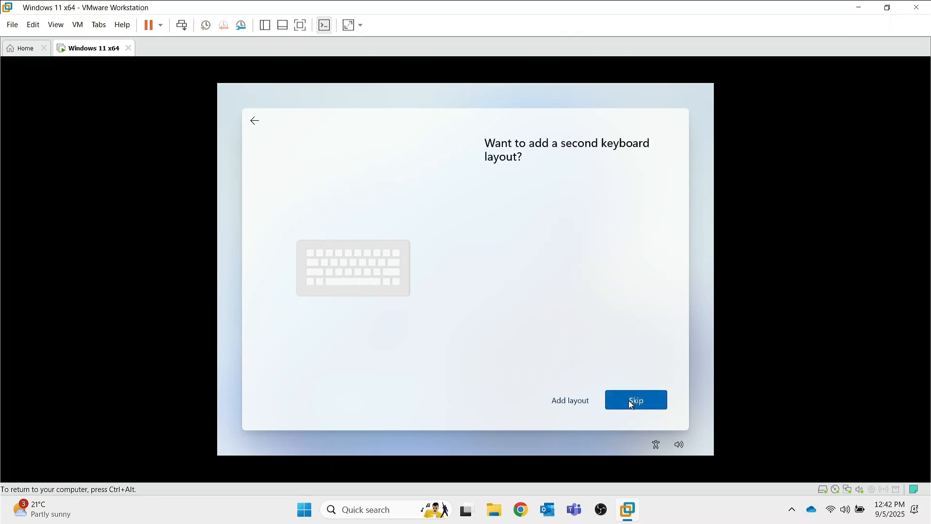
{"action": "left_click", "coordinate": [628, 400]}
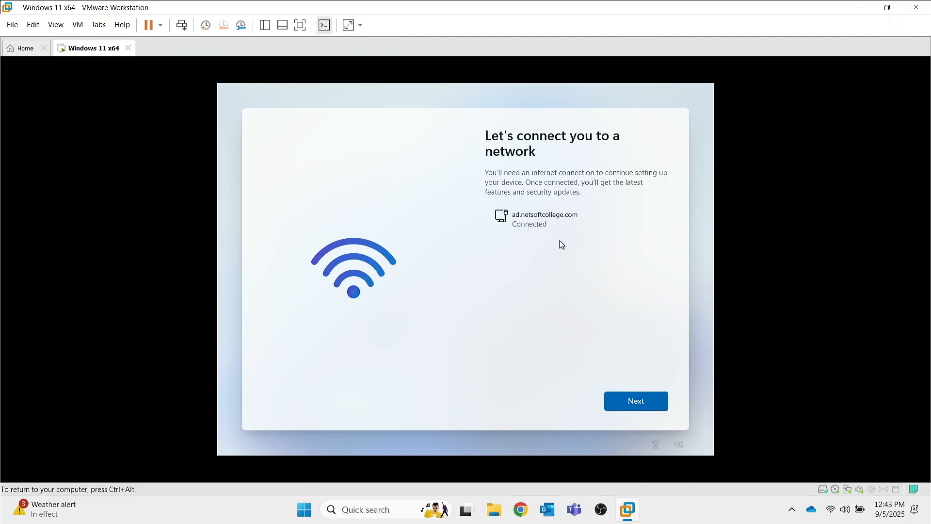
{"action": "left_click", "coordinate": [632, 400]}
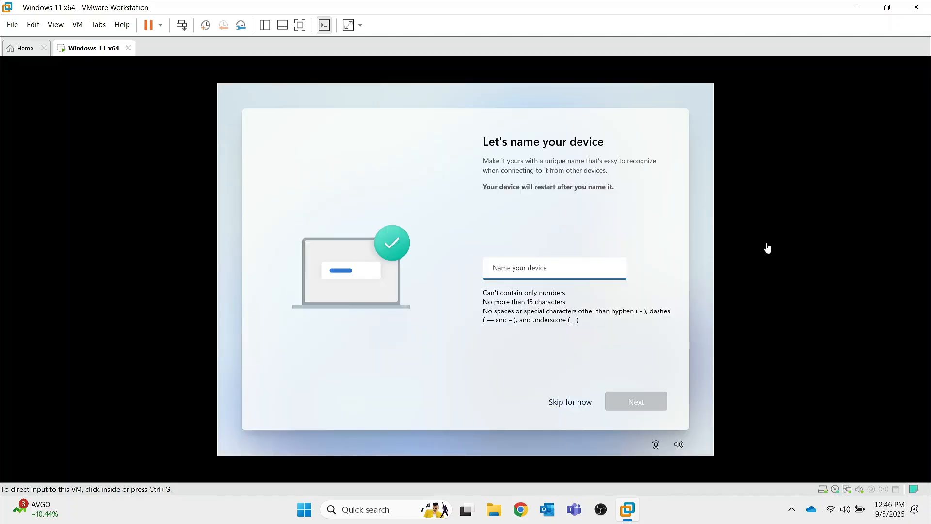
Enter DEMOVM as the device name and continue.
{"action": "left_click", "coordinate": [519, 267]}
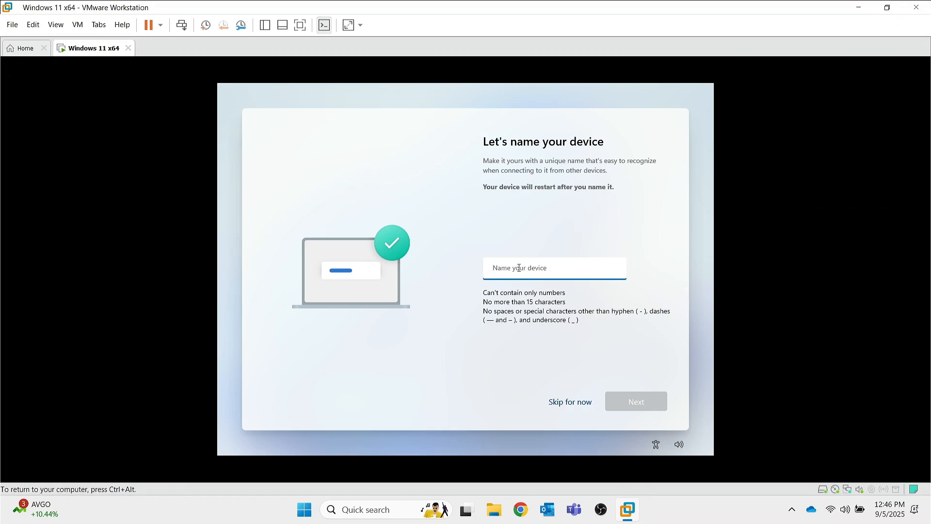
{"action": "type", "text": "DEMOVM"}
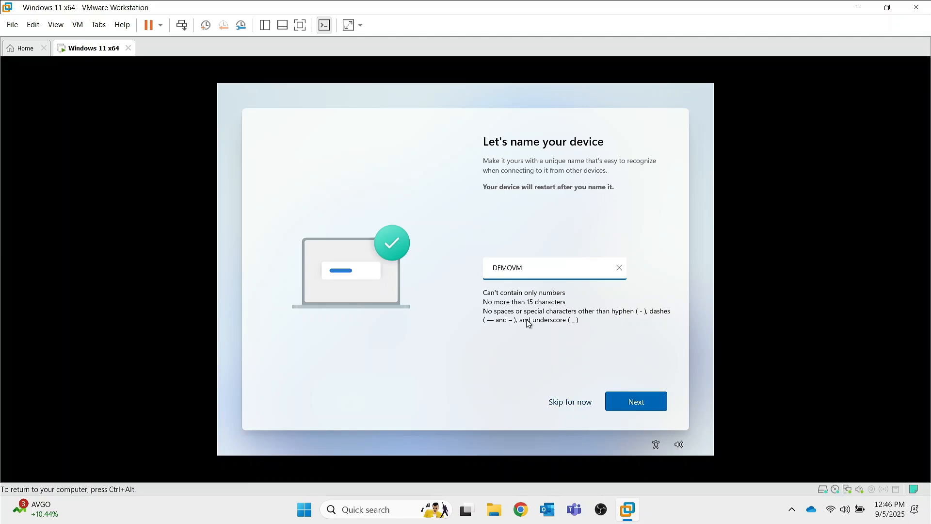
{"action": "left_click", "coordinate": [638, 402]}
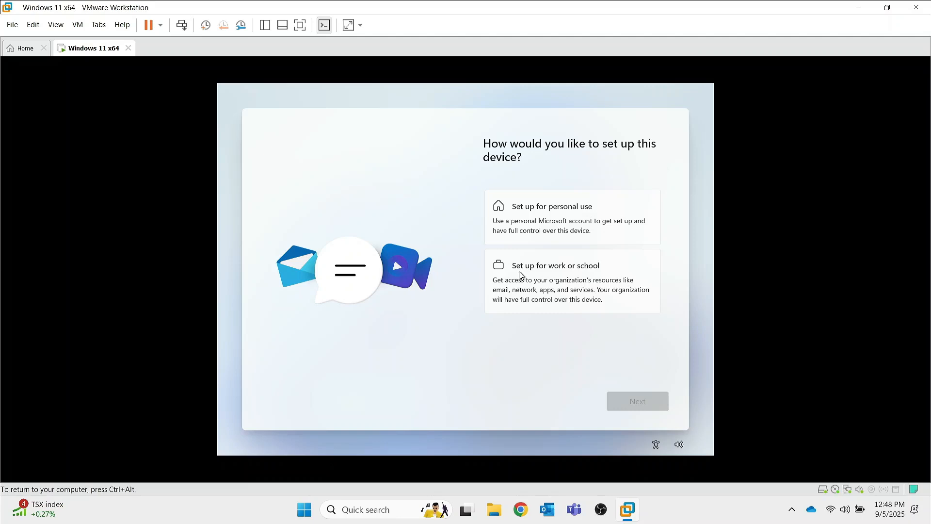
Choose Set up for work or school, then pick Domain join under Sign-in options.
{"action": "left_click", "coordinate": [543, 288]}
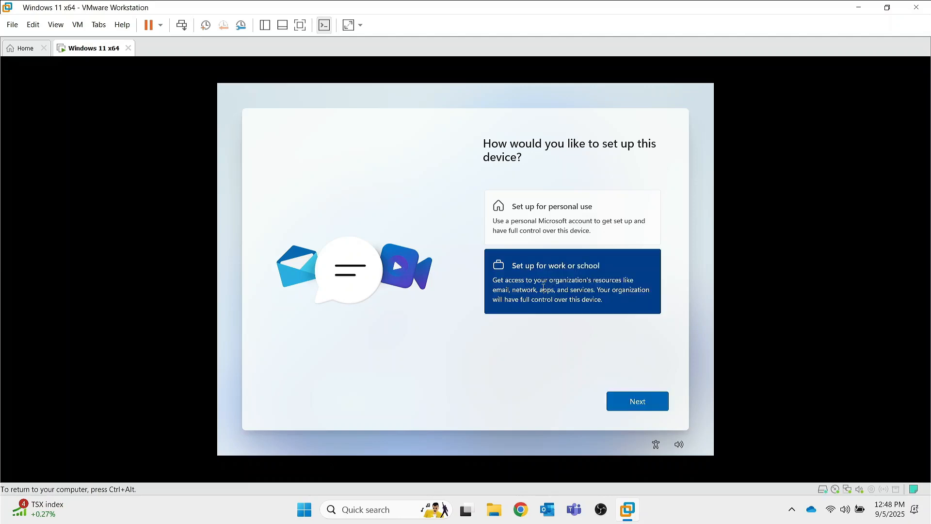
{"action": "left_click", "coordinate": [630, 404]}
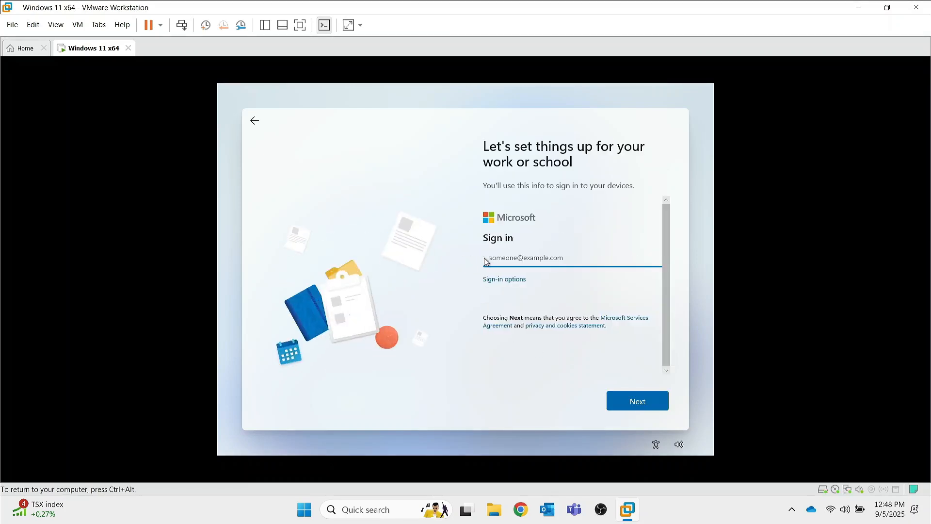
{"action": "left_click", "coordinate": [495, 281]}
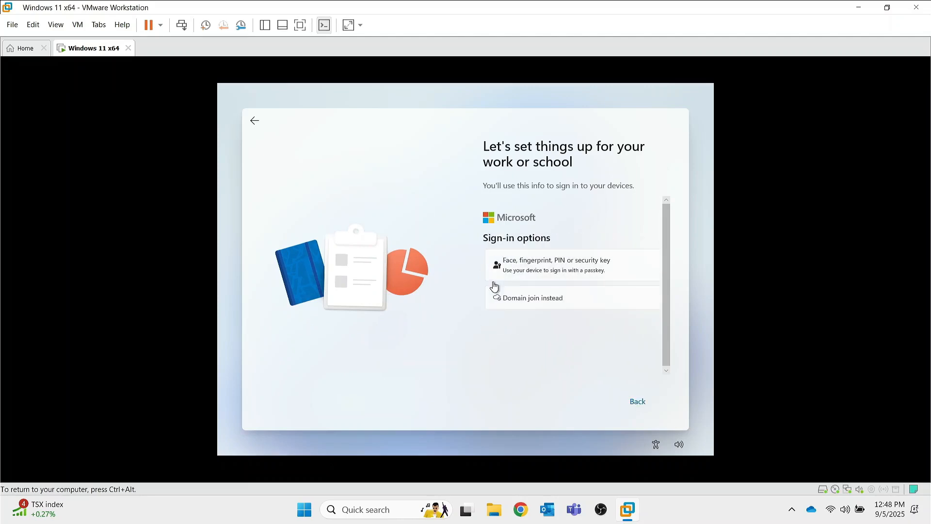
{"action": "left_click", "coordinate": [525, 301]}
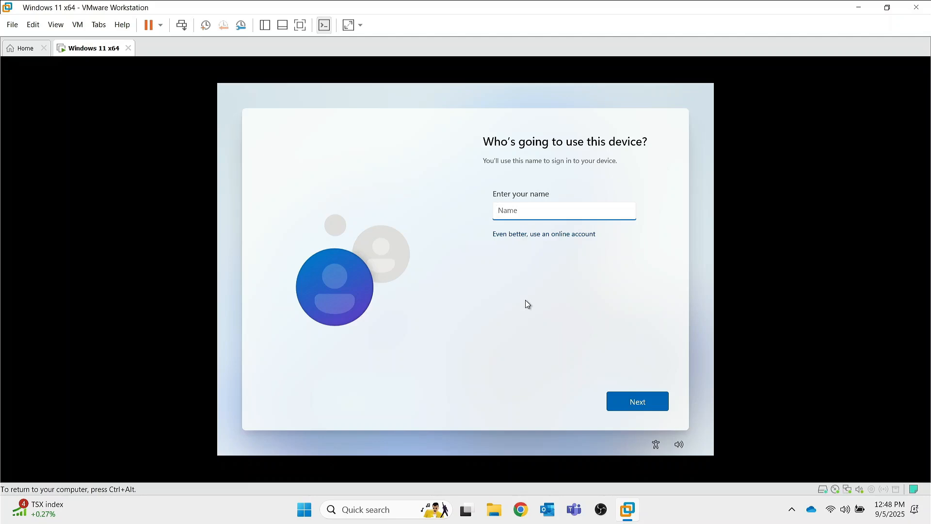
Create the local user DEMO, entering and confirming its password.
{"action": "type", "text": "DEMO"}
{"action": "left_click", "coordinate": [648, 404]}
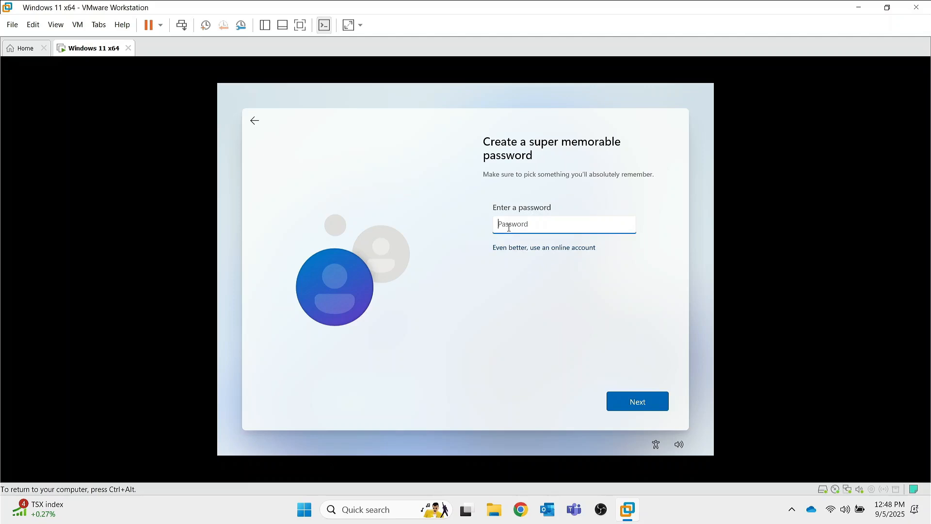
{"action": "type", "text": "********"}
{"action": "key", "text": "Tab"}
{"action": "left_click", "coordinate": [638, 402]}
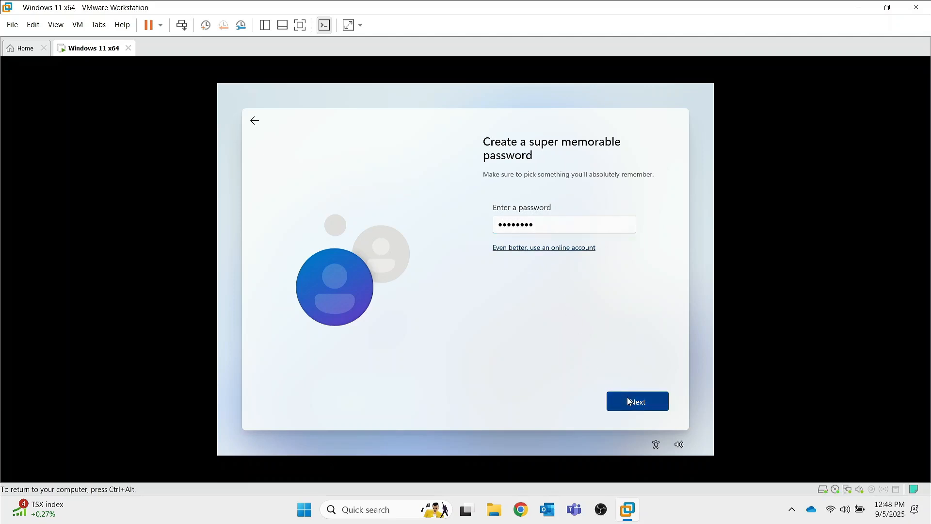
{"action": "type", "text": "********"}
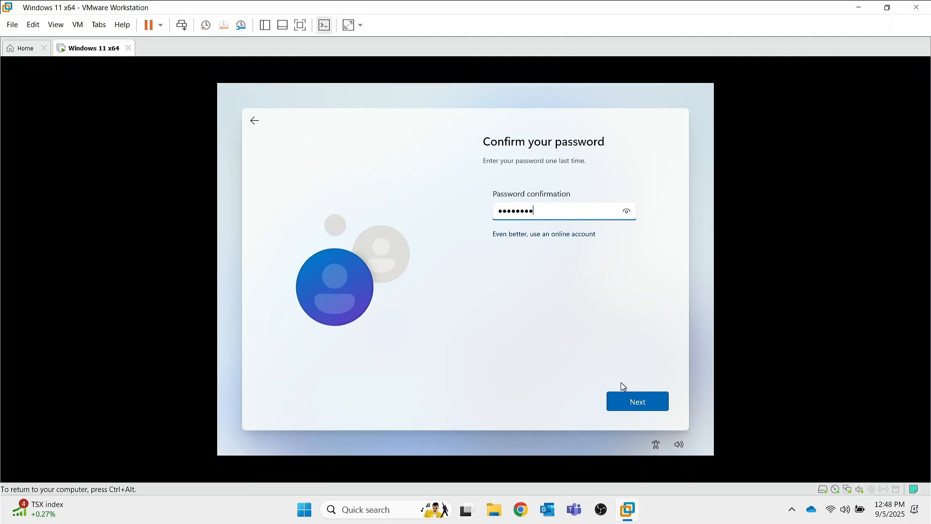
{"action": "left_click", "coordinate": [630, 400]}
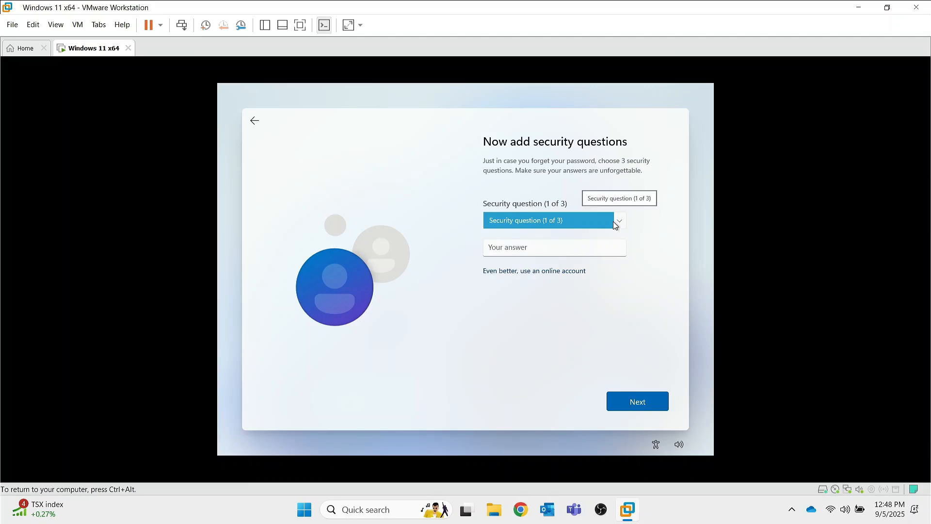
Pick the childhood nickname security question and submit the security questions.
{"action": "left_click", "coordinate": [541, 251]}
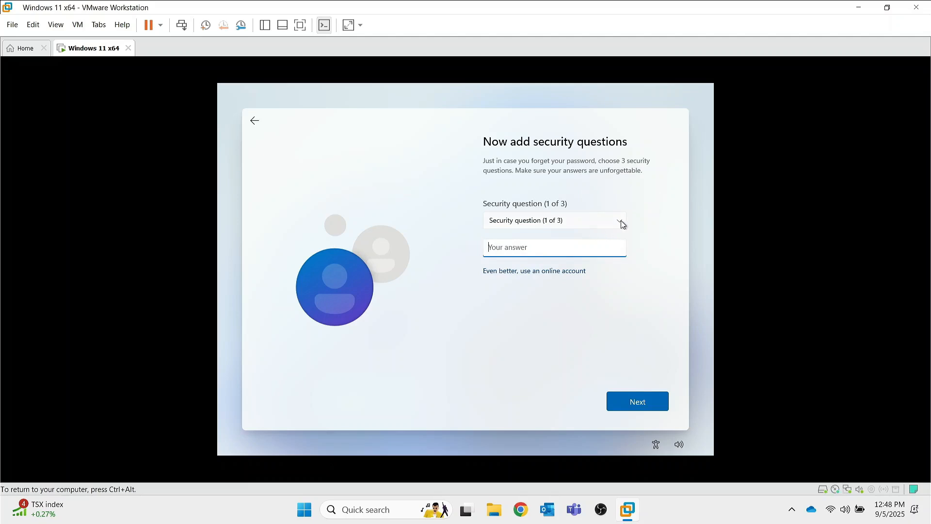
{"action": "left_click", "coordinate": [621, 222]}
{"action": "left_click", "coordinate": [514, 241]}
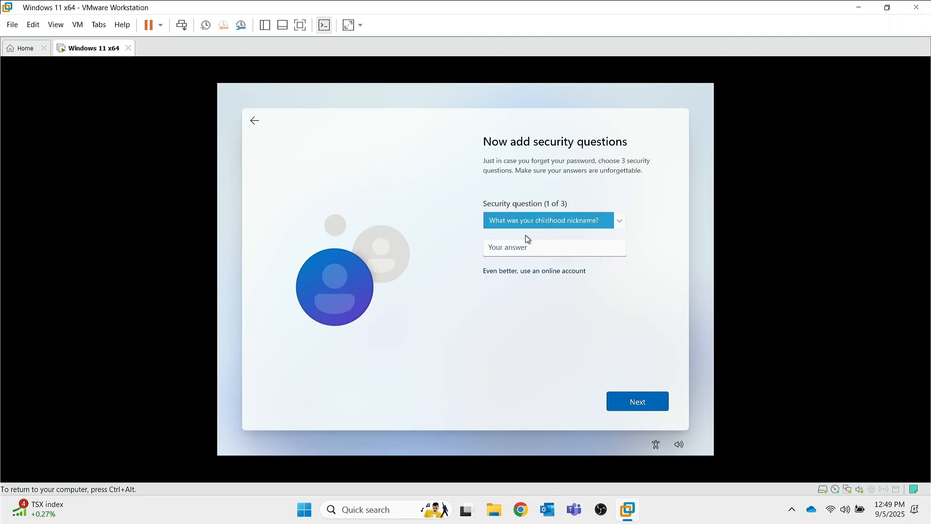
{"action": "left_click", "coordinate": [636, 406]}
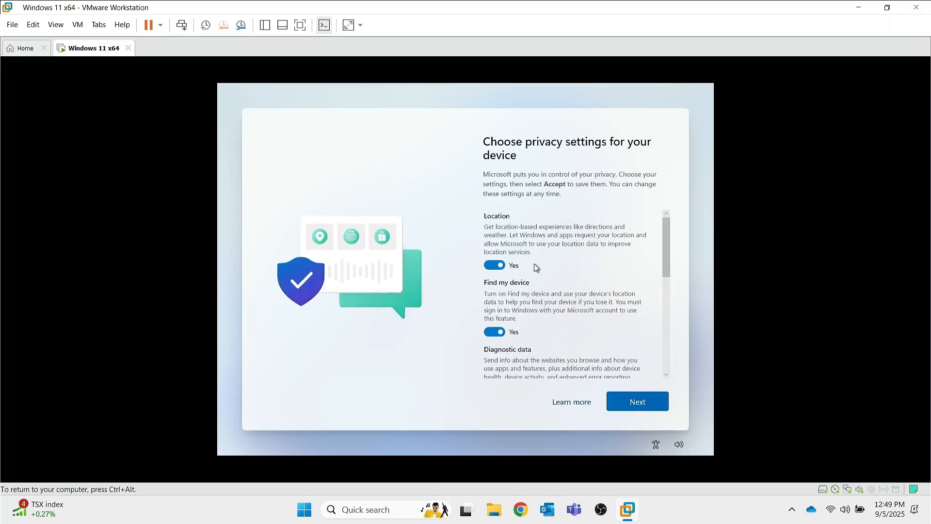
Review the Windows privacy options, leave them at their defaults and accept them.
{"action": "scroll", "coordinate": [534, 266], "scroll_direction": "down", "scroll_amount": 1}
{"action": "scroll", "coordinate": [534, 266], "scroll_direction": "up", "scroll_amount": 1}
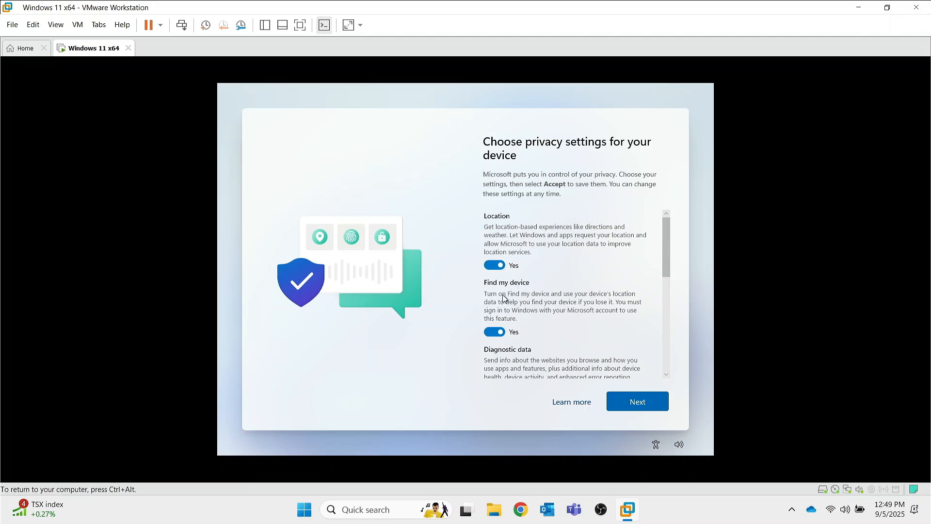
{"action": "scroll", "coordinate": [502, 310], "scroll_direction": "down", "scroll_amount": 1}
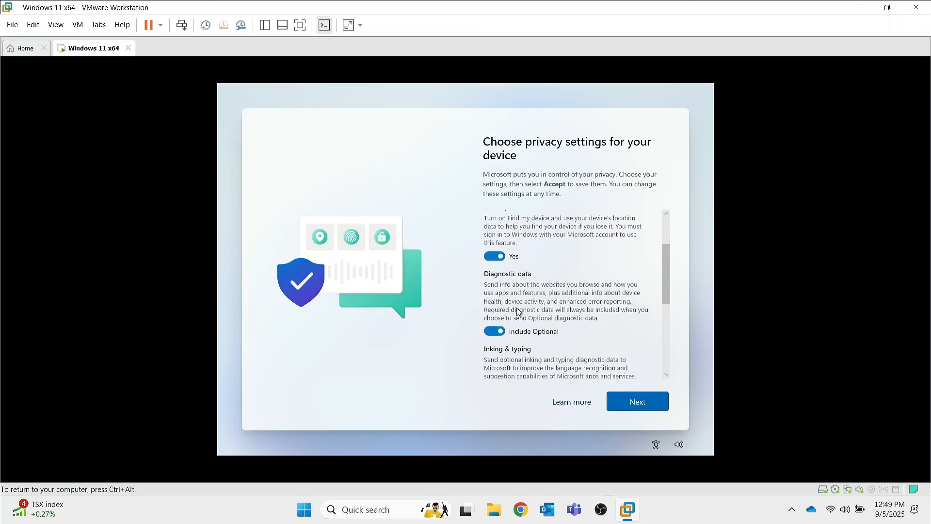
{"action": "scroll", "coordinate": [523, 347], "scroll_direction": "down", "scroll_amount": 2}
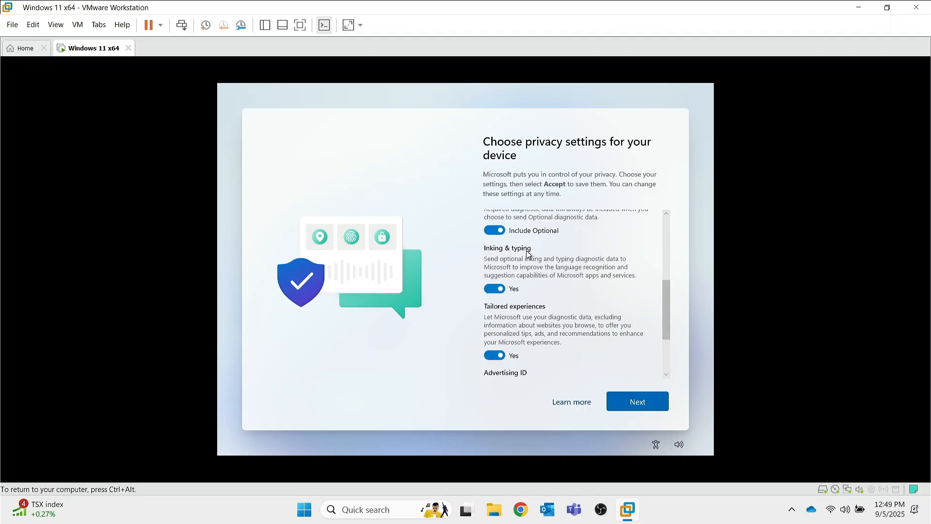
{"action": "scroll", "coordinate": [528, 252], "scroll_direction": "up", "scroll_amount": 2}
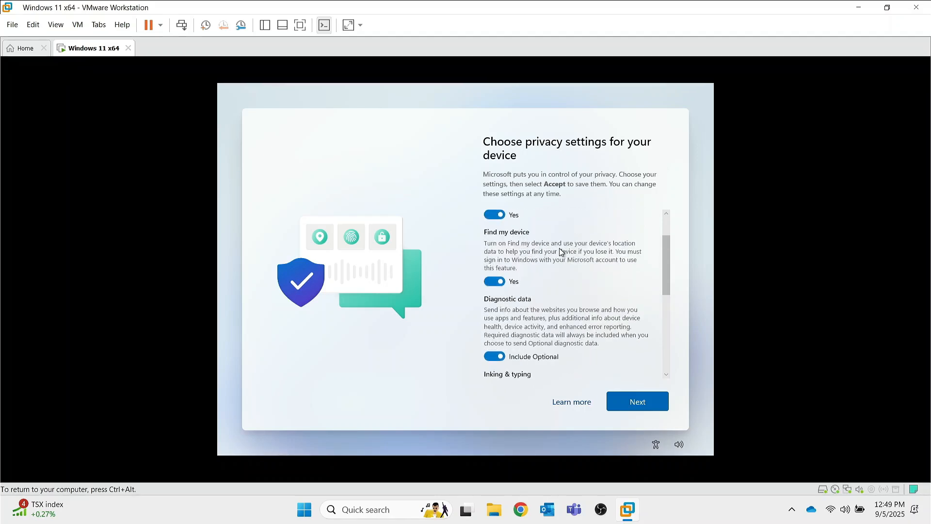
{"action": "scroll", "coordinate": [559, 253], "scroll_direction": "up", "scroll_amount": 1}
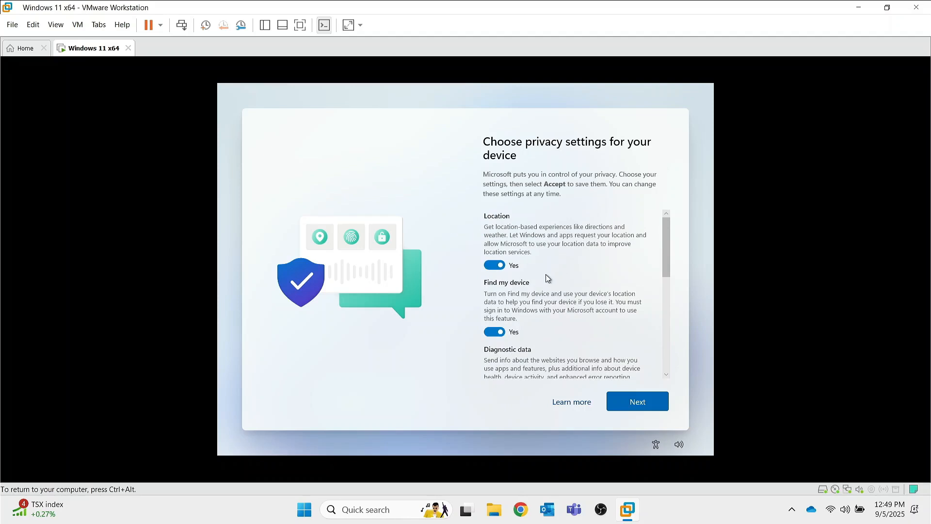
{"action": "left_click", "coordinate": [643, 404]}
{"action": "left_click", "coordinate": [644, 406]}
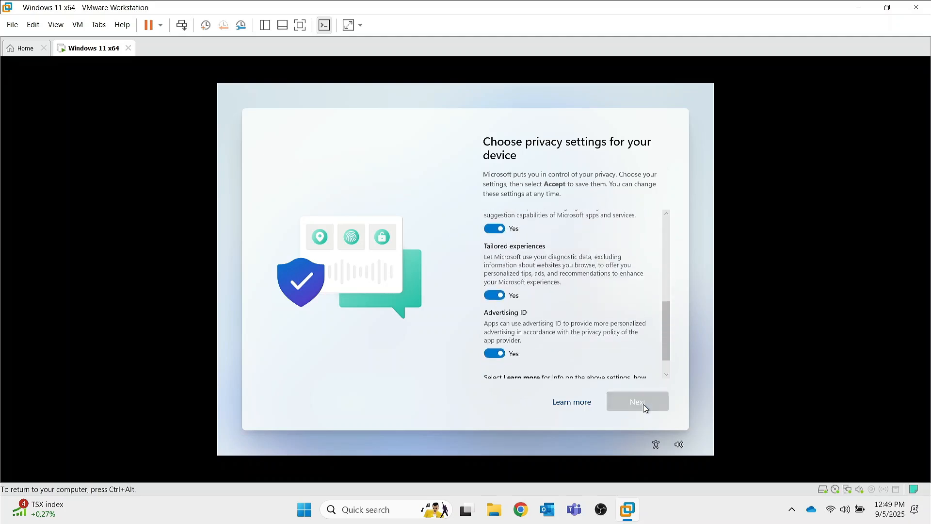
{"action": "left_click", "coordinate": [644, 405]}
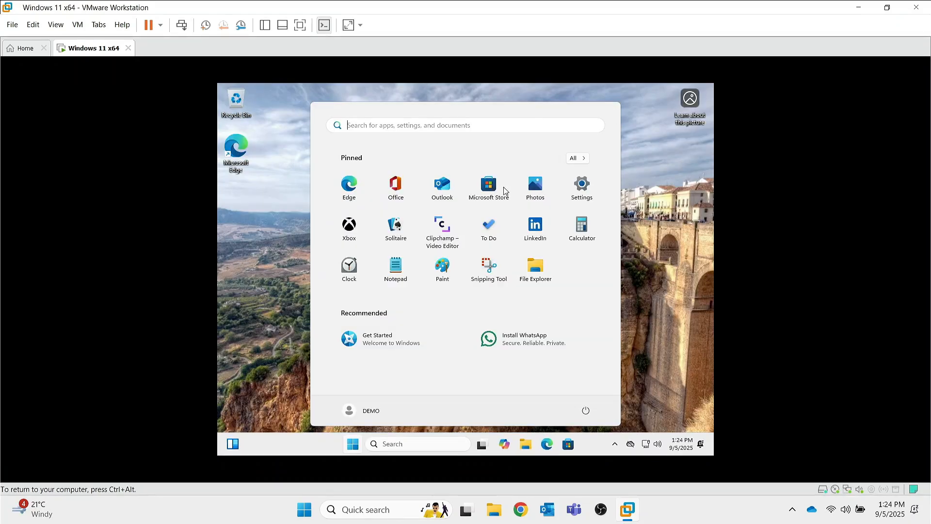
Dismiss the open Start menu to leave the clean DEMO desktop, keeping input in the VM.
{"action": "left_click", "coordinate": [662, 239]}
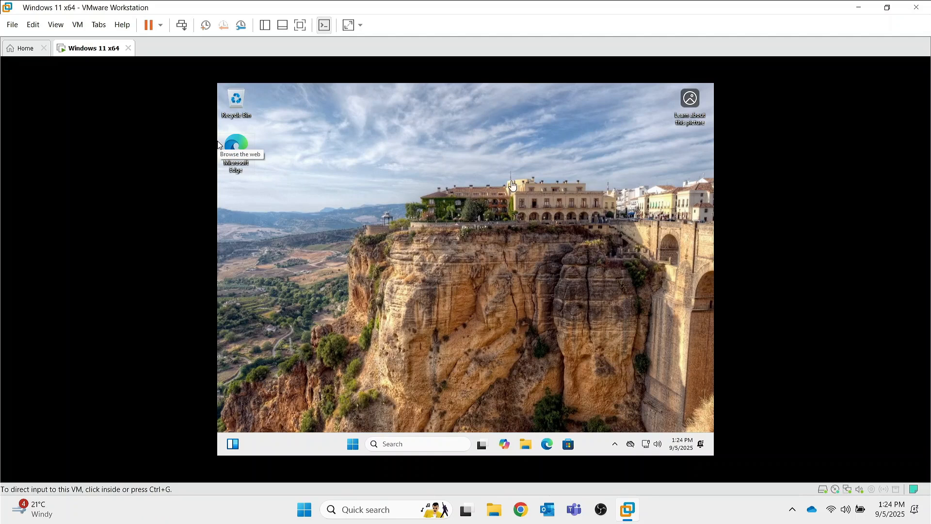
{"action": "left_click", "coordinate": [351, 447]}
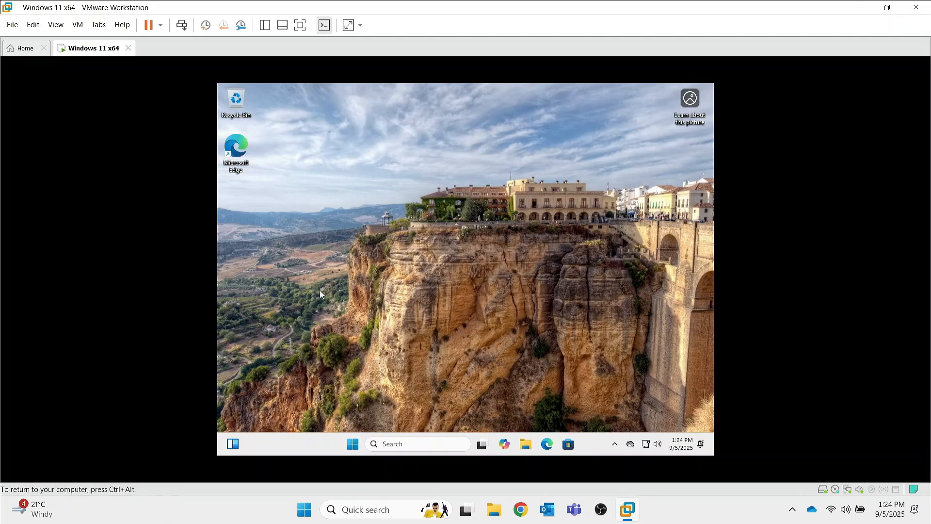